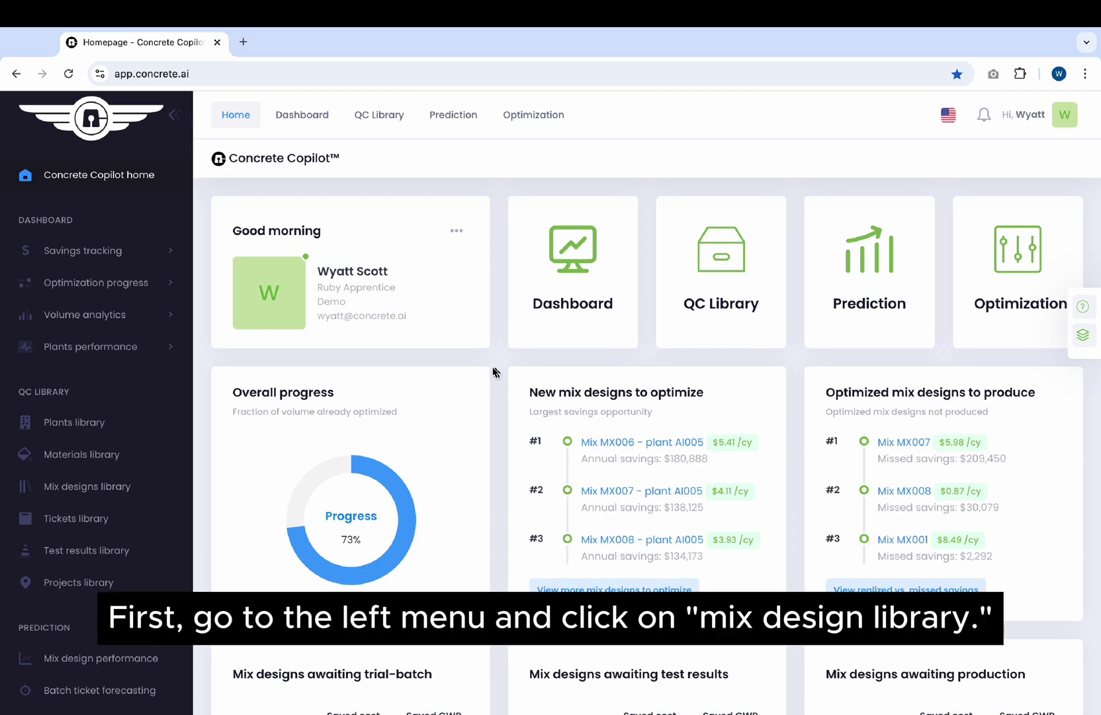
Open the mix design library and filter it to plant Brentwood (AI005).
{"action": "left_click", "coordinate": [120, 489]}
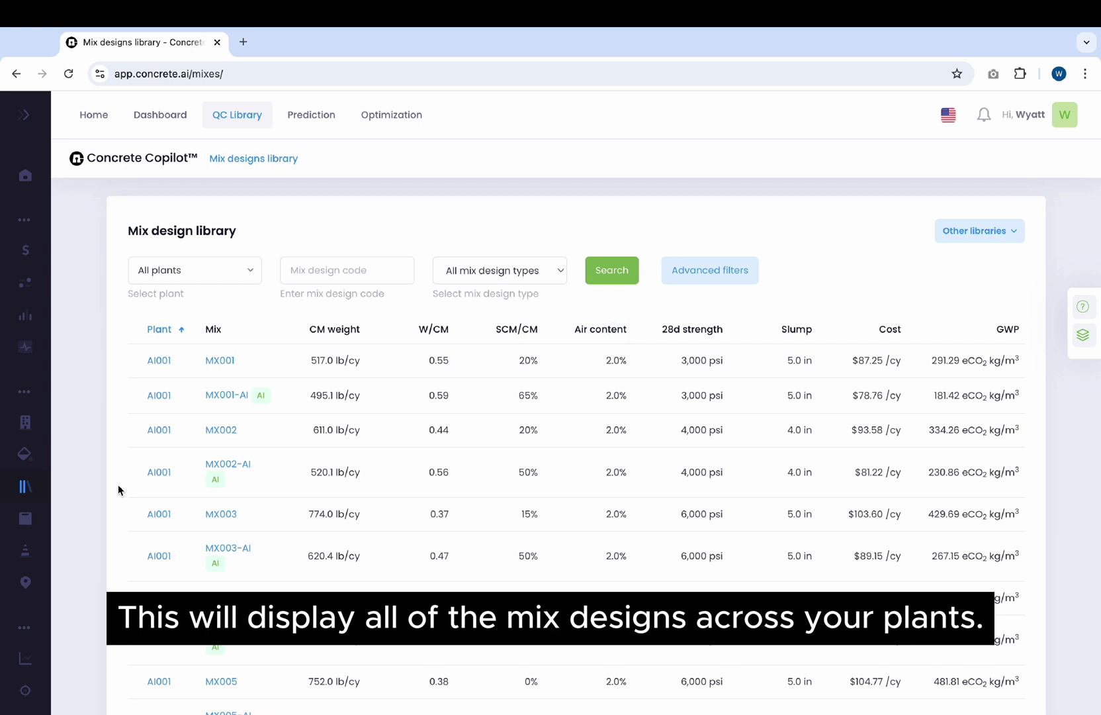
{"action": "left_click", "coordinate": [207, 281]}
{"action": "type", "text": "B"}
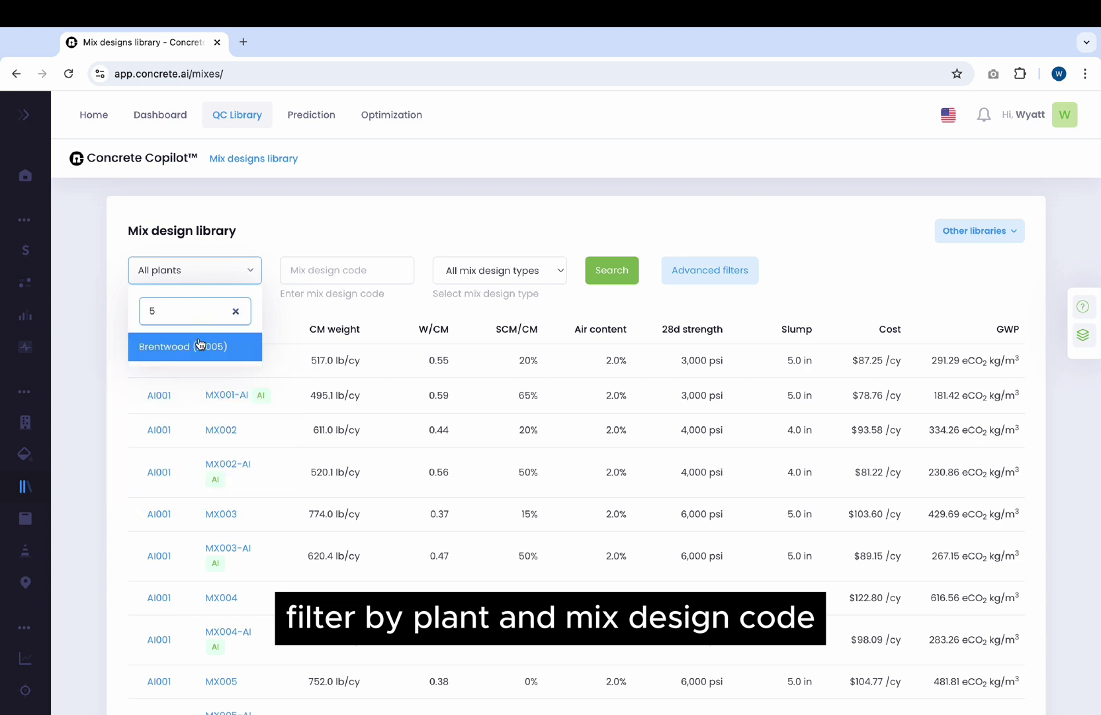
{"action": "left_click", "coordinate": [199, 346]}
Search the library for mix design code MX007.
{"action": "left_click", "coordinate": [312, 273]}
{"action": "type", "text": "MX007"}
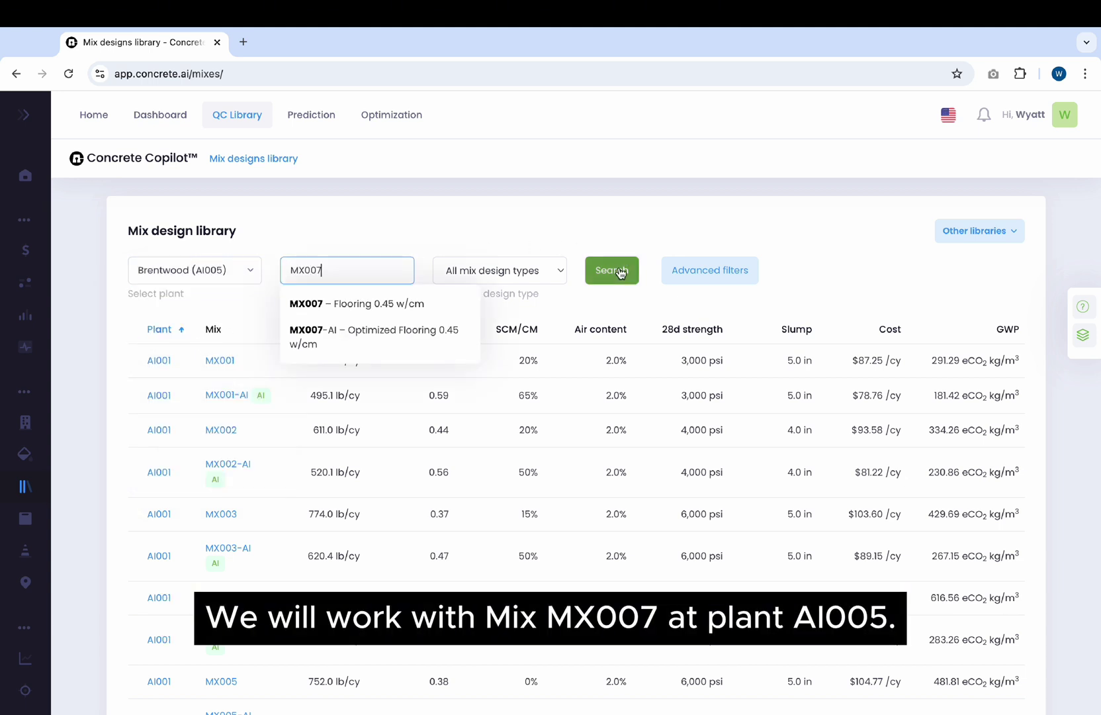
{"action": "left_click", "coordinate": [619, 272]}
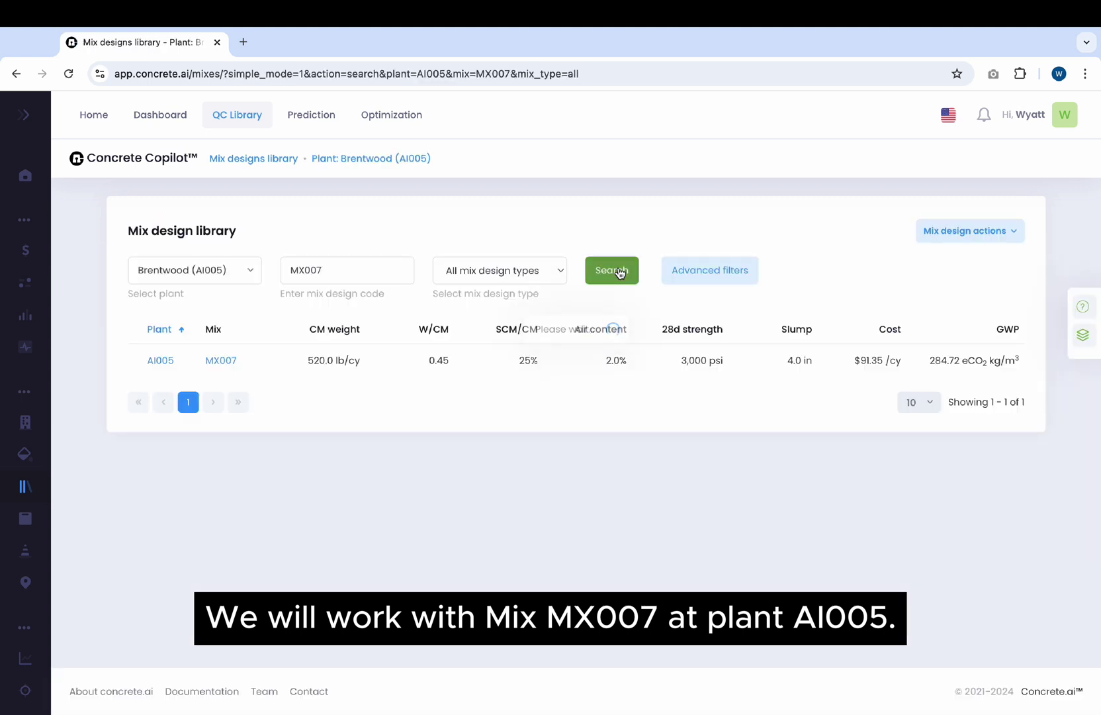
Open mix MX007 and activate it.
{"action": "left_click", "coordinate": [232, 360]}
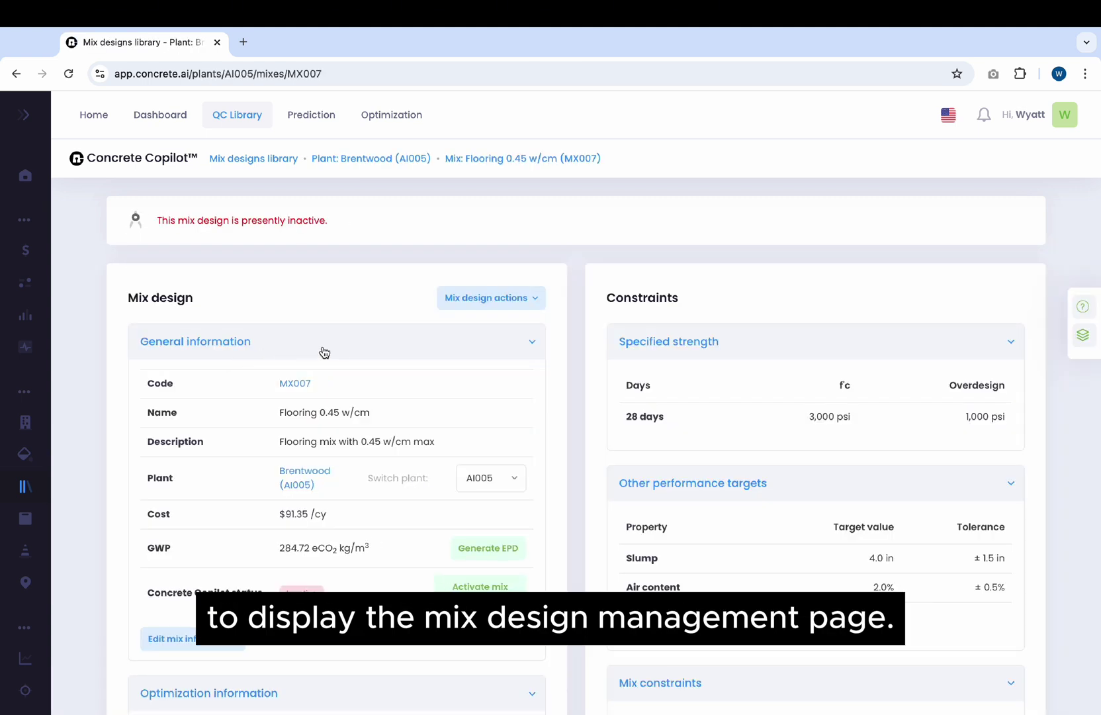
{"action": "scroll", "coordinate": [357, 349], "scroll_direction": "down", "scroll_amount": 2}
{"action": "scroll", "coordinate": [417, 477], "scroll_direction": "down", "scroll_amount": 2}
{"action": "left_click", "coordinate": [464, 436]}
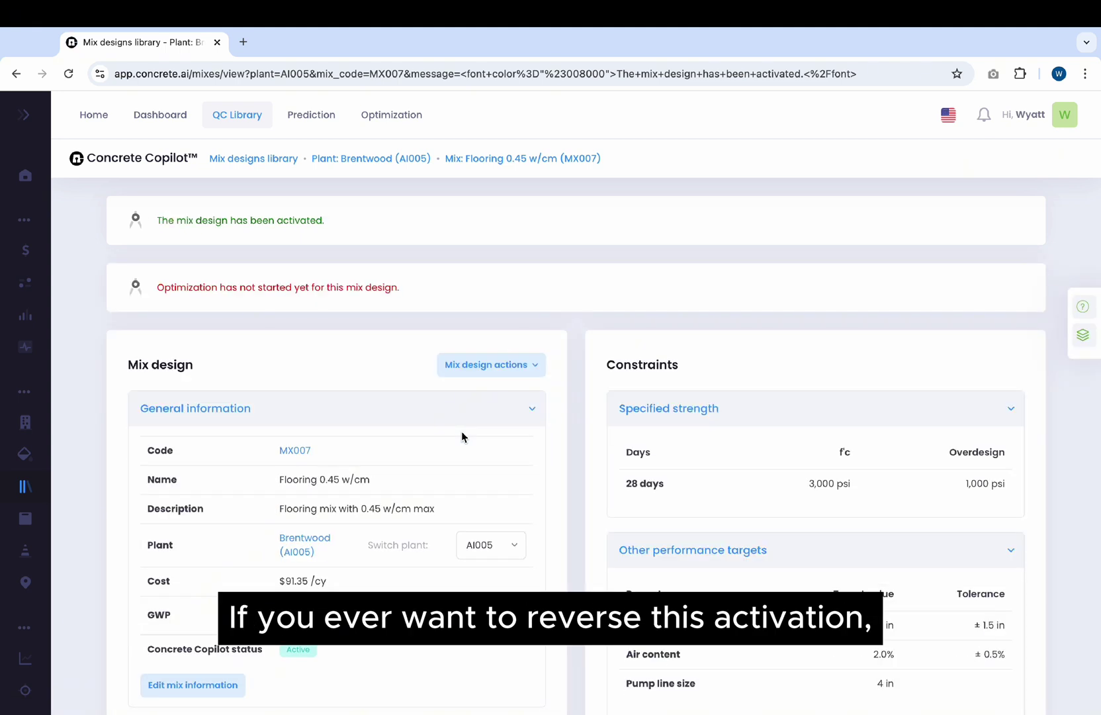
Check the mix information form with status Active, then cancel without changes.
{"action": "scroll", "coordinate": [461, 431], "scroll_direction": "down", "scroll_amount": 4}
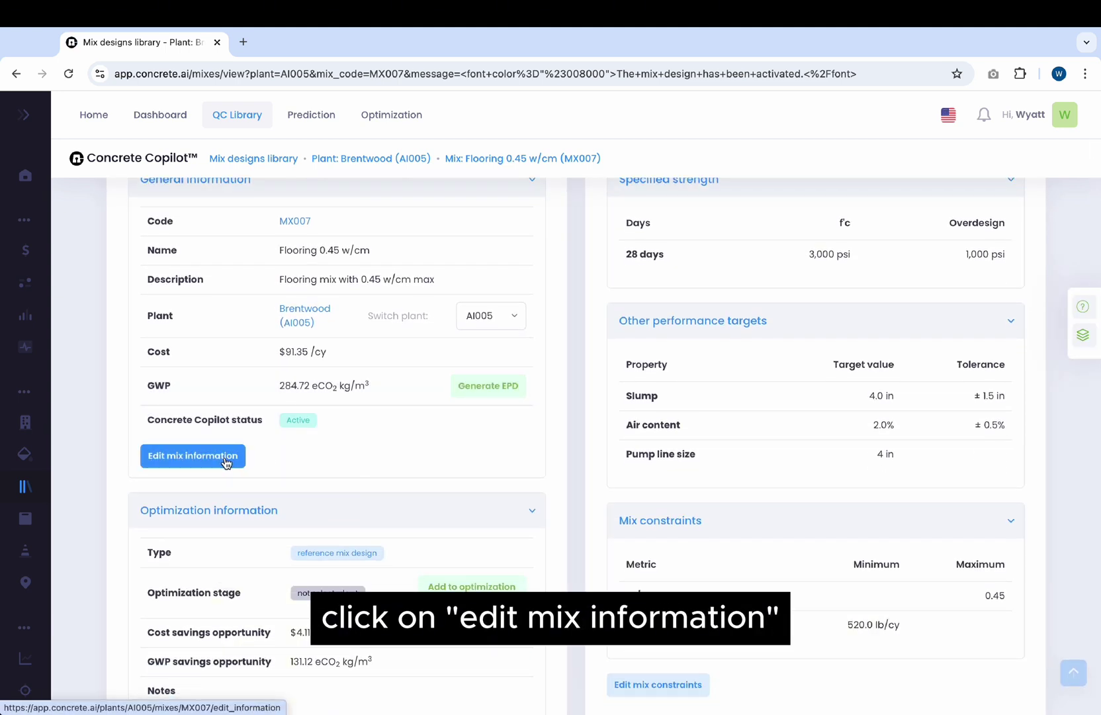
{"action": "left_click", "coordinate": [229, 456]}
{"action": "left_click", "coordinate": [505, 465]}
{"action": "left_click", "coordinate": [505, 463]}
{"action": "left_click", "coordinate": [645, 562]}
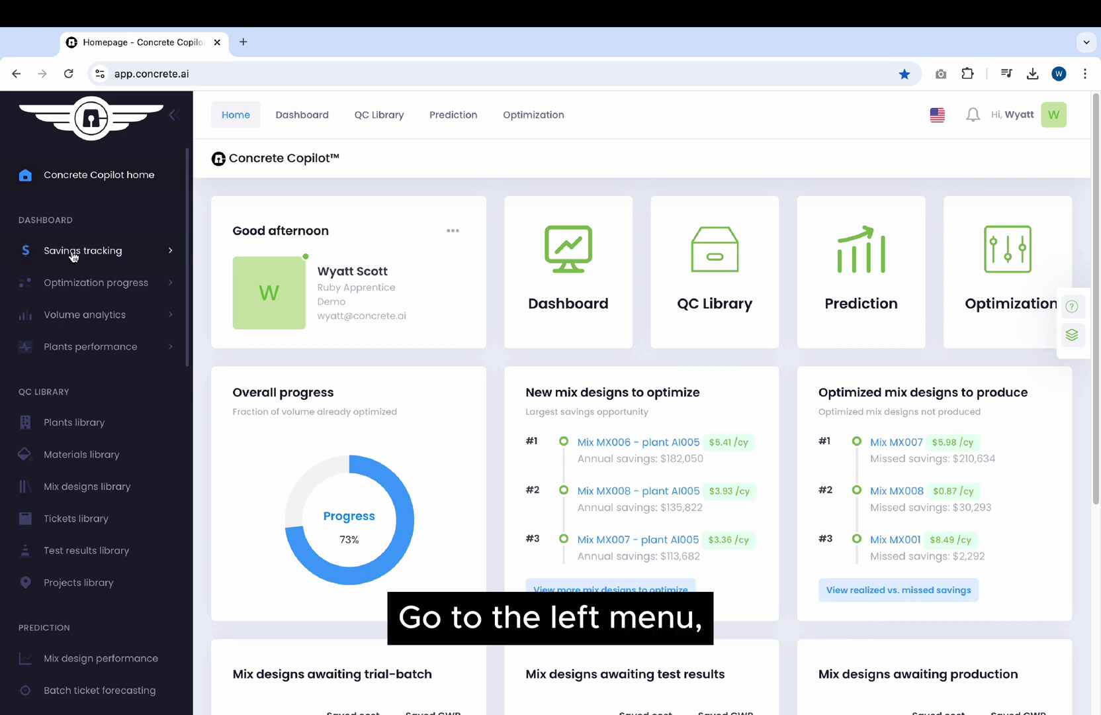
Review the New optimizations list and activate mix MX006.
{"action": "left_click", "coordinate": [89, 278]}
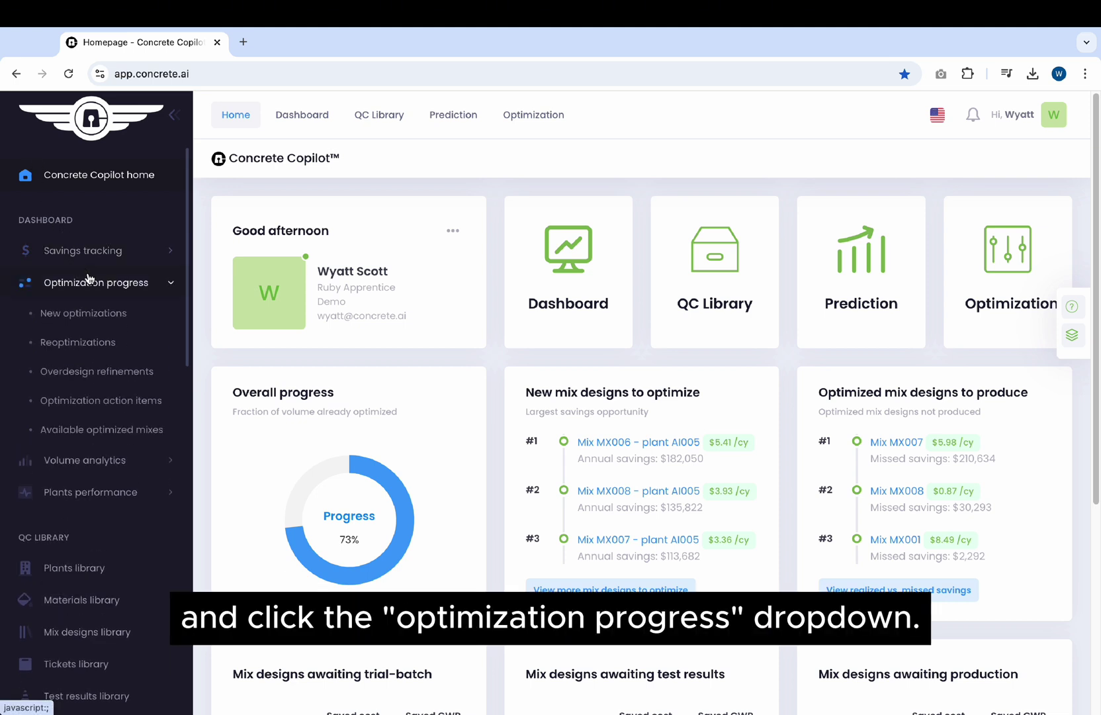
{"action": "left_click", "coordinate": [83, 314]}
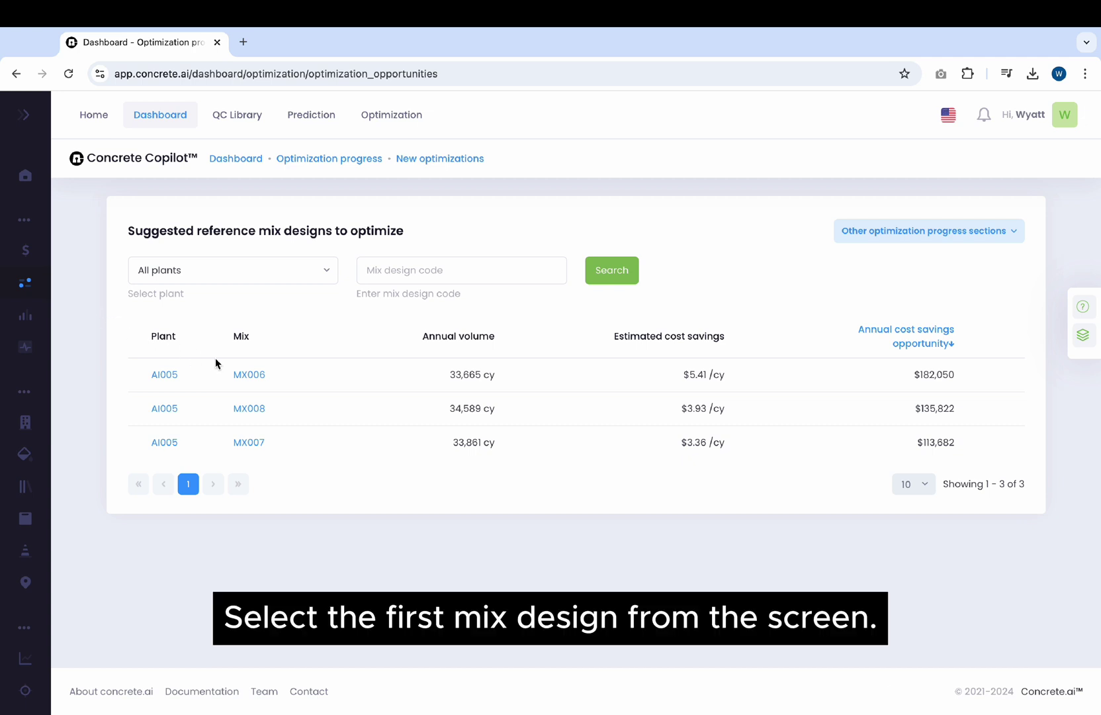
{"action": "left_click", "coordinate": [248, 375]}
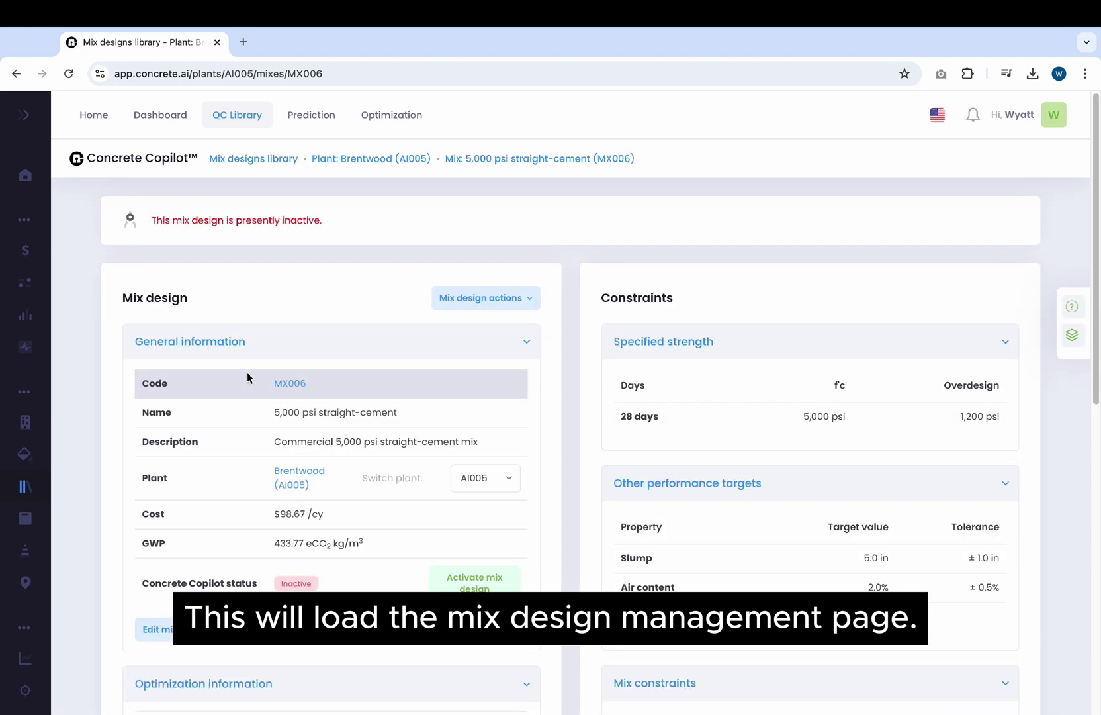
{"action": "scroll", "coordinate": [247, 377], "scroll_direction": "down", "scroll_amount": 2}
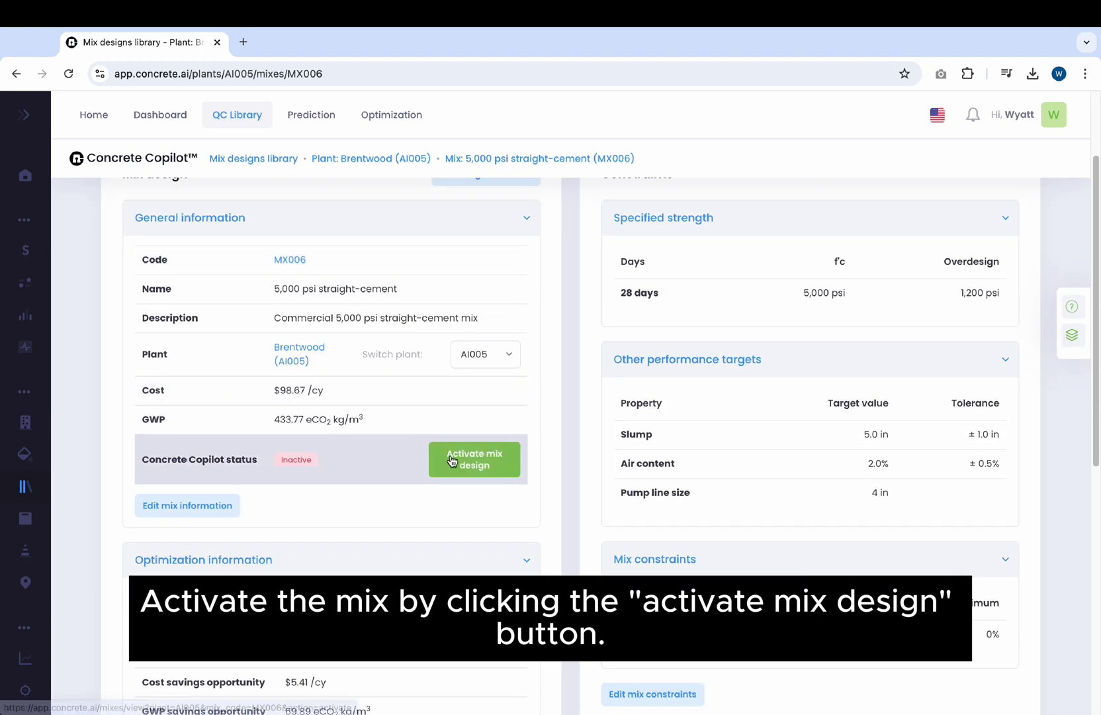
{"action": "left_click", "coordinate": [452, 461]}
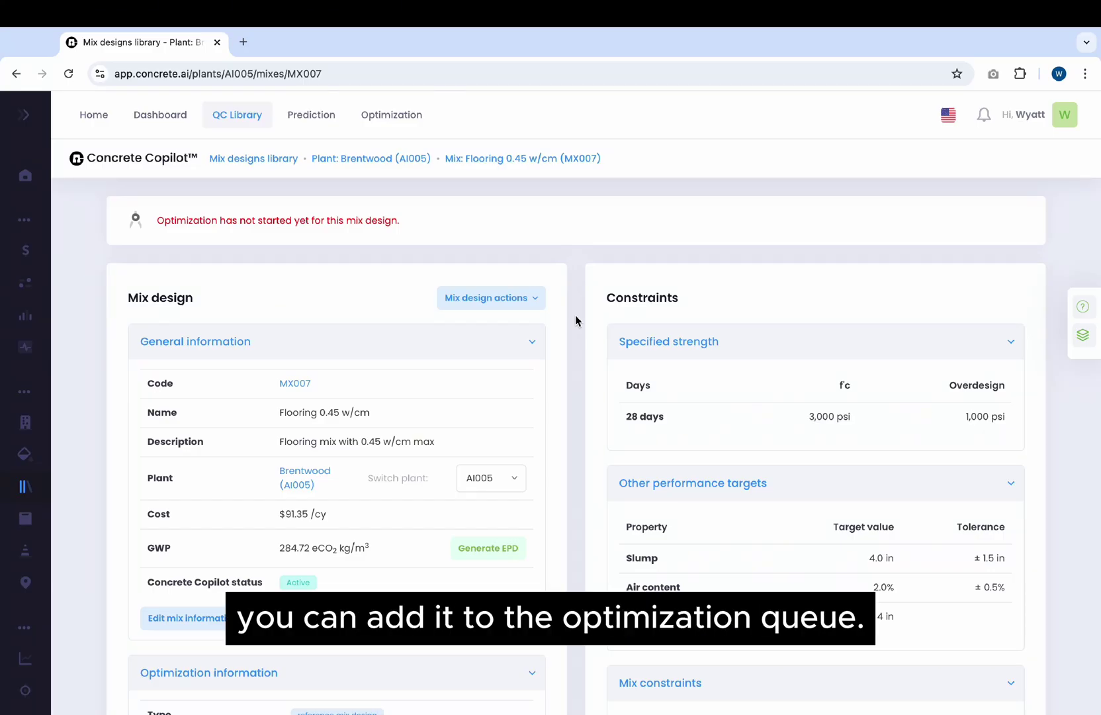
Add MX007 to the optimization queue.
{"action": "scroll", "coordinate": [576, 321], "scroll_direction": "down", "scroll_amount": 2}
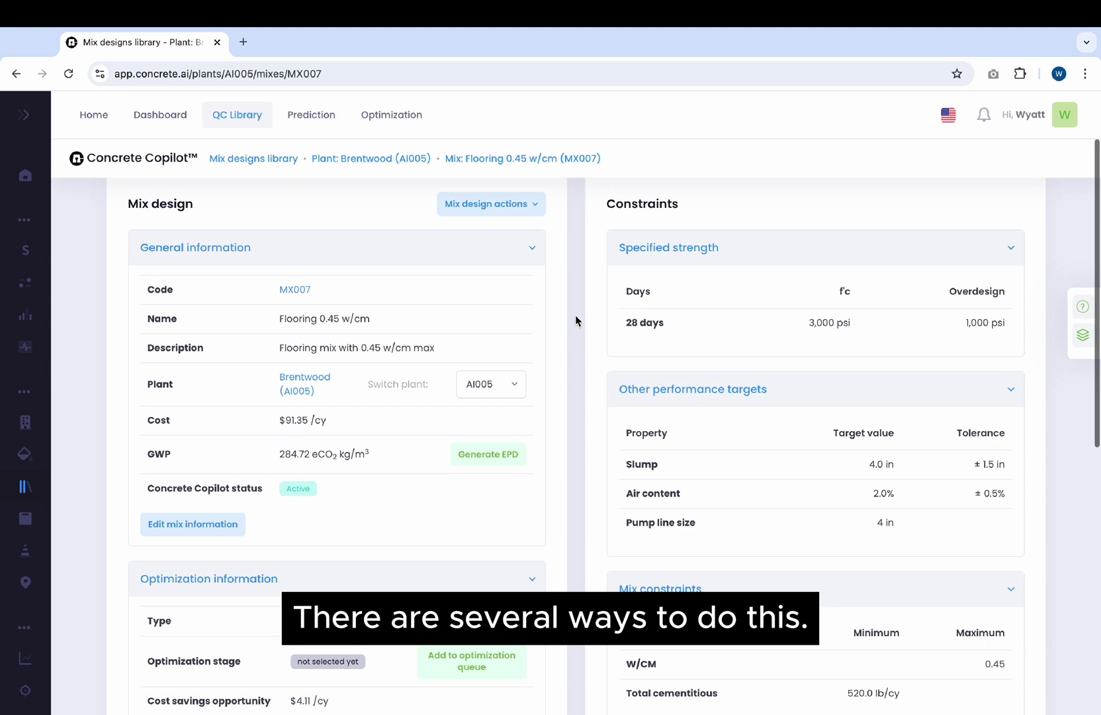
{"action": "scroll", "coordinate": [576, 321], "scroll_direction": "down", "scroll_amount": 4}
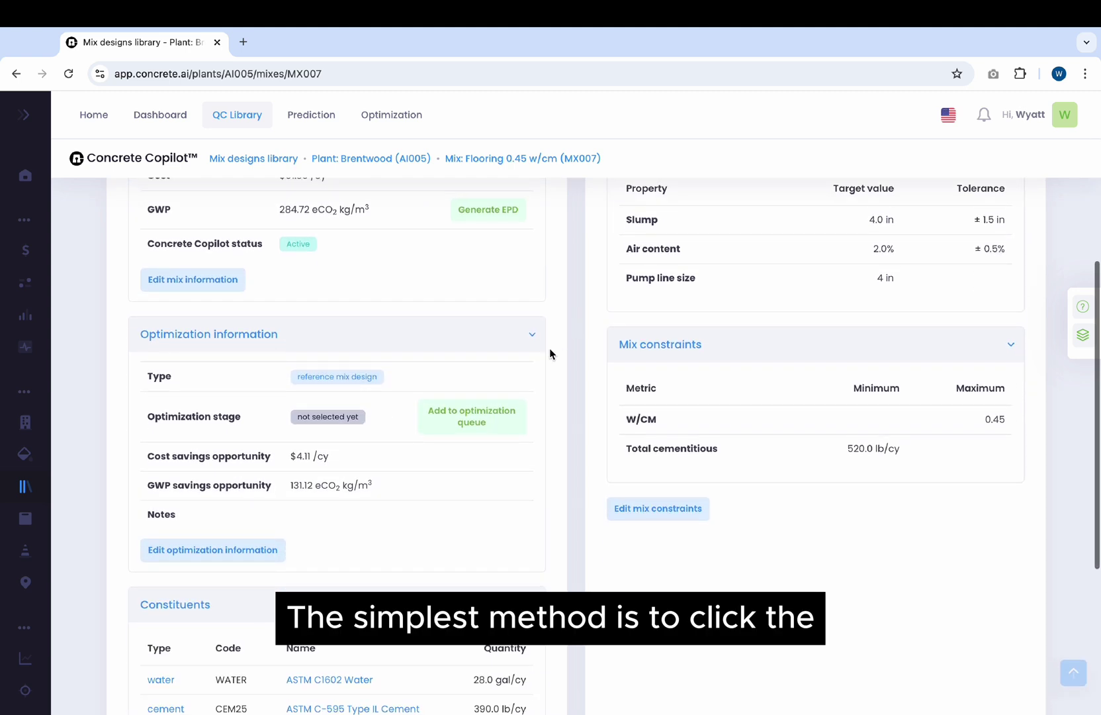
{"action": "left_click", "coordinate": [492, 418]}
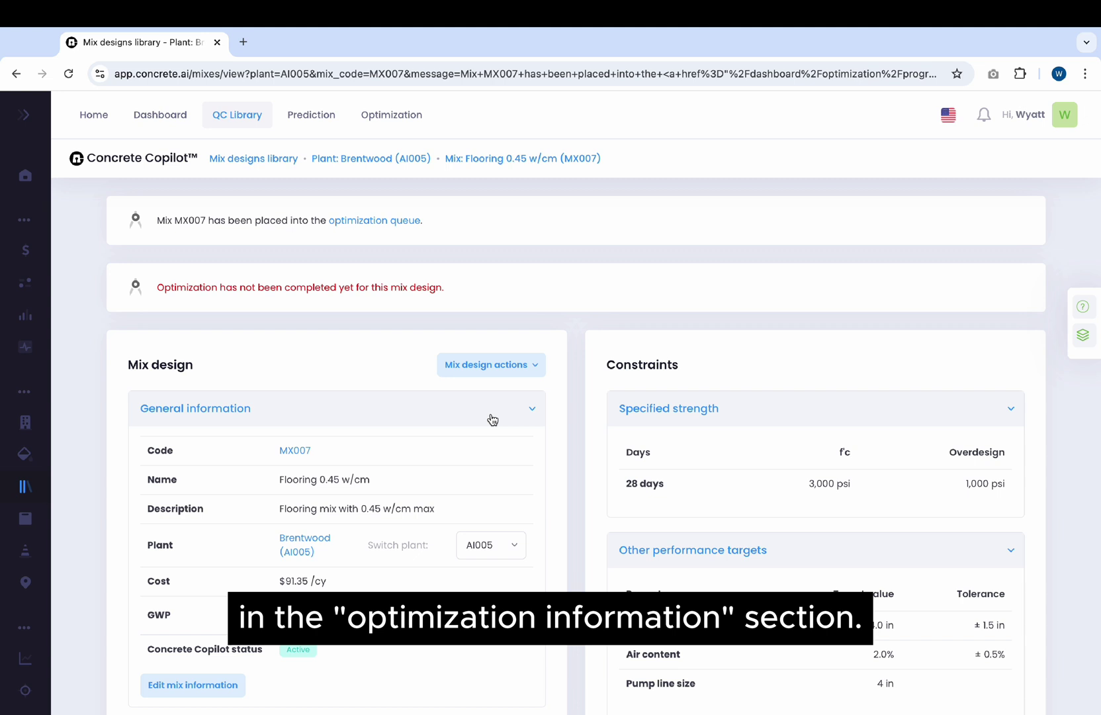
Confirm the optimization stage reads Awaiting optimization, then cancel the form without saving.
{"action": "scroll", "coordinate": [491, 418], "scroll_direction": "down", "scroll_amount": 5}
{"action": "scroll", "coordinate": [492, 418], "scroll_direction": "down", "scroll_amount": 2}
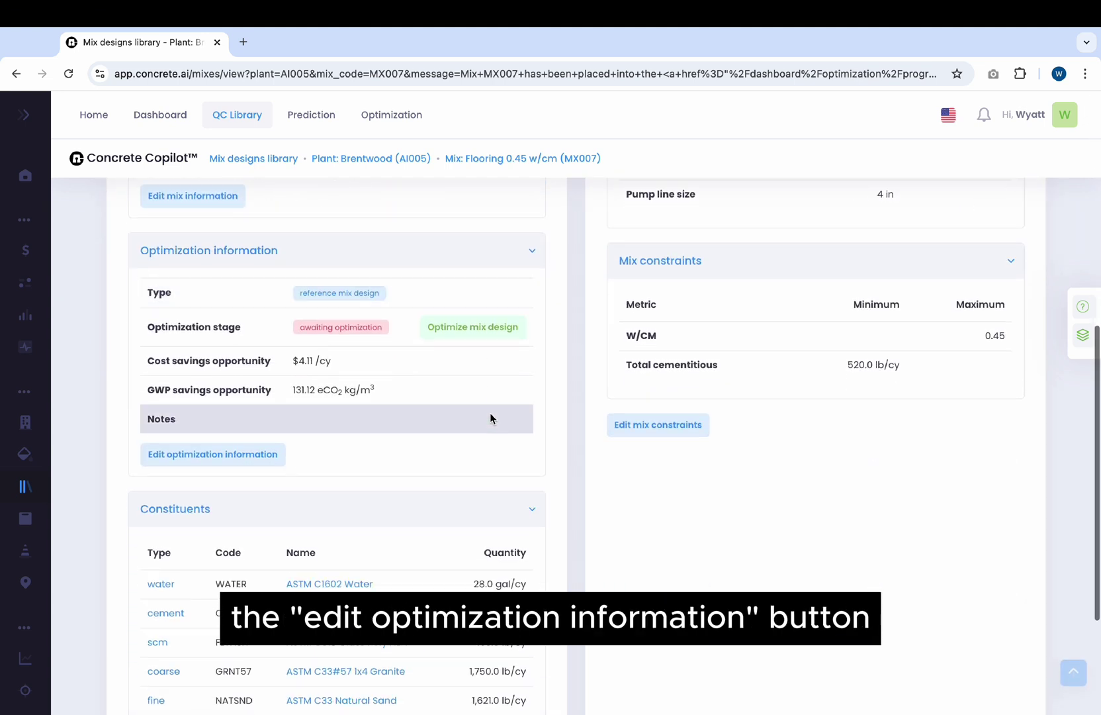
{"action": "left_click", "coordinate": [258, 459]}
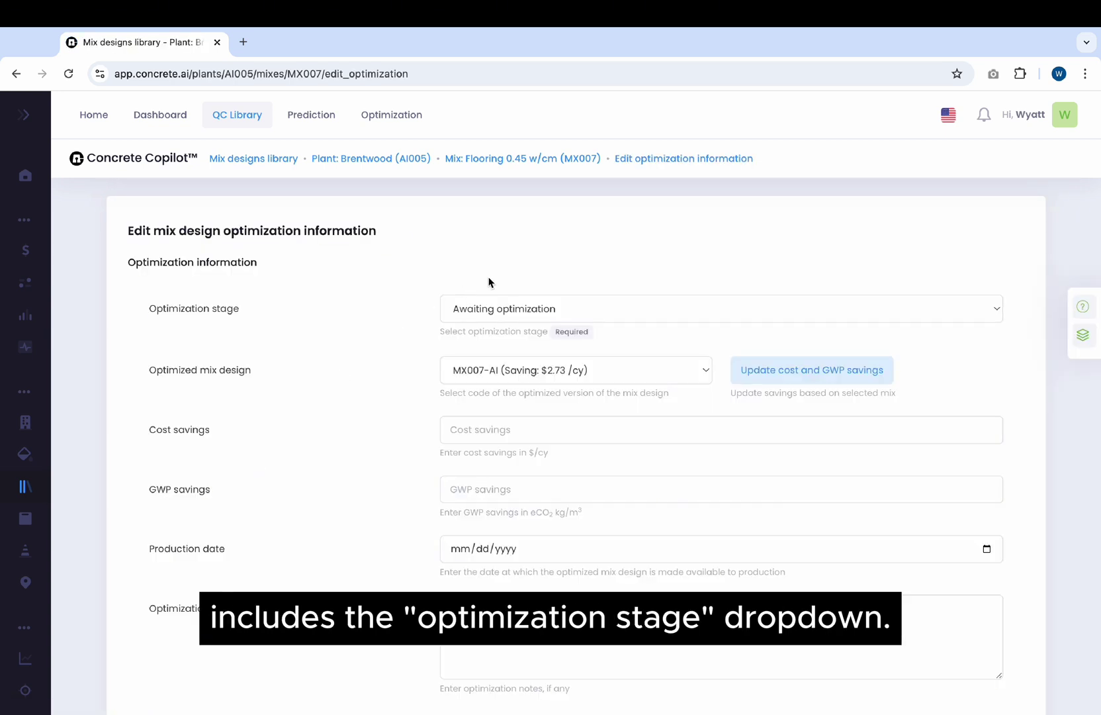
{"action": "left_click", "coordinate": [497, 310]}
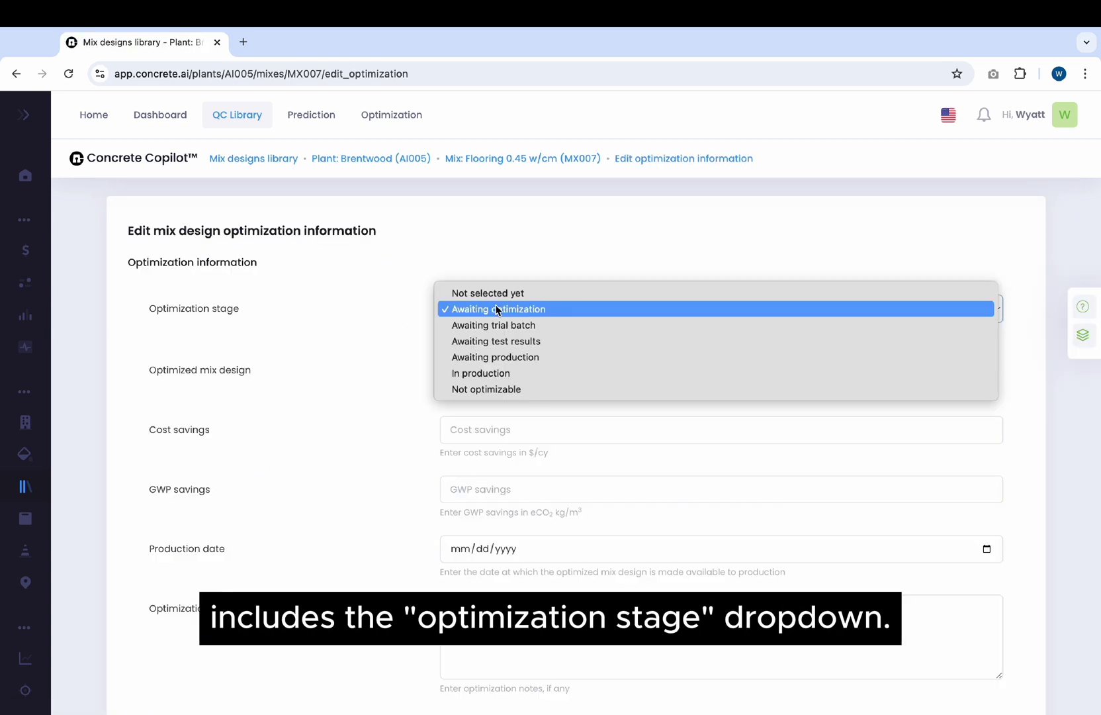
{"action": "left_click", "coordinate": [498, 309]}
{"action": "scroll", "coordinate": [401, 367], "scroll_direction": "down", "scroll_amount": 3}
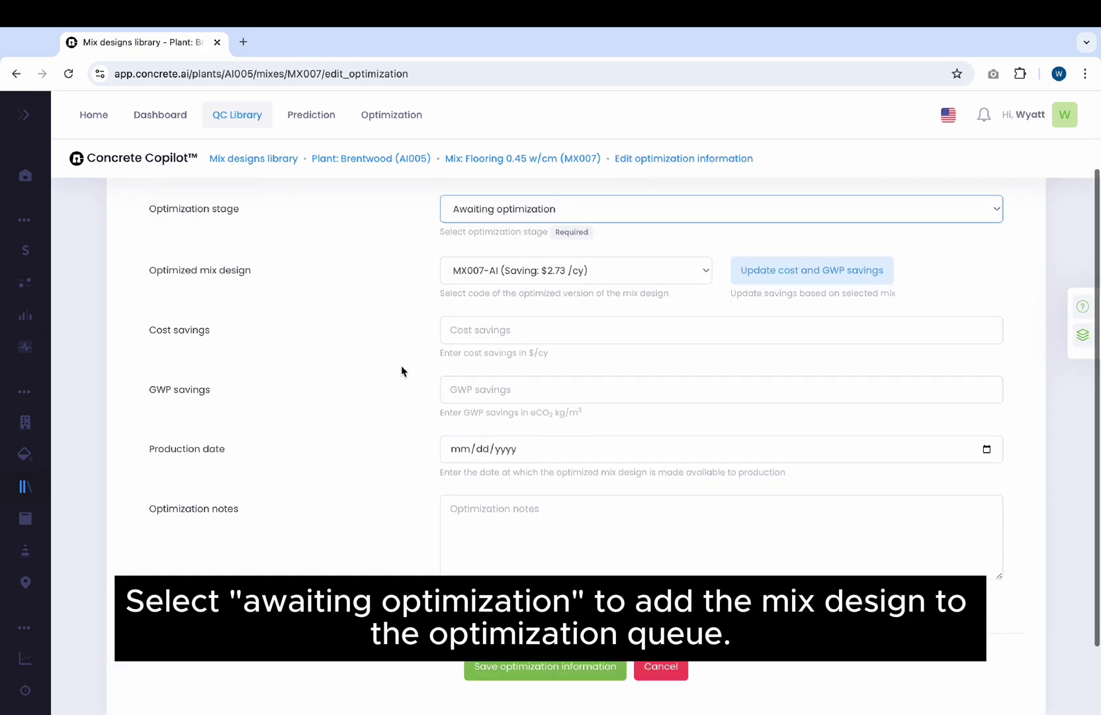
{"action": "left_click", "coordinate": [649, 674]}
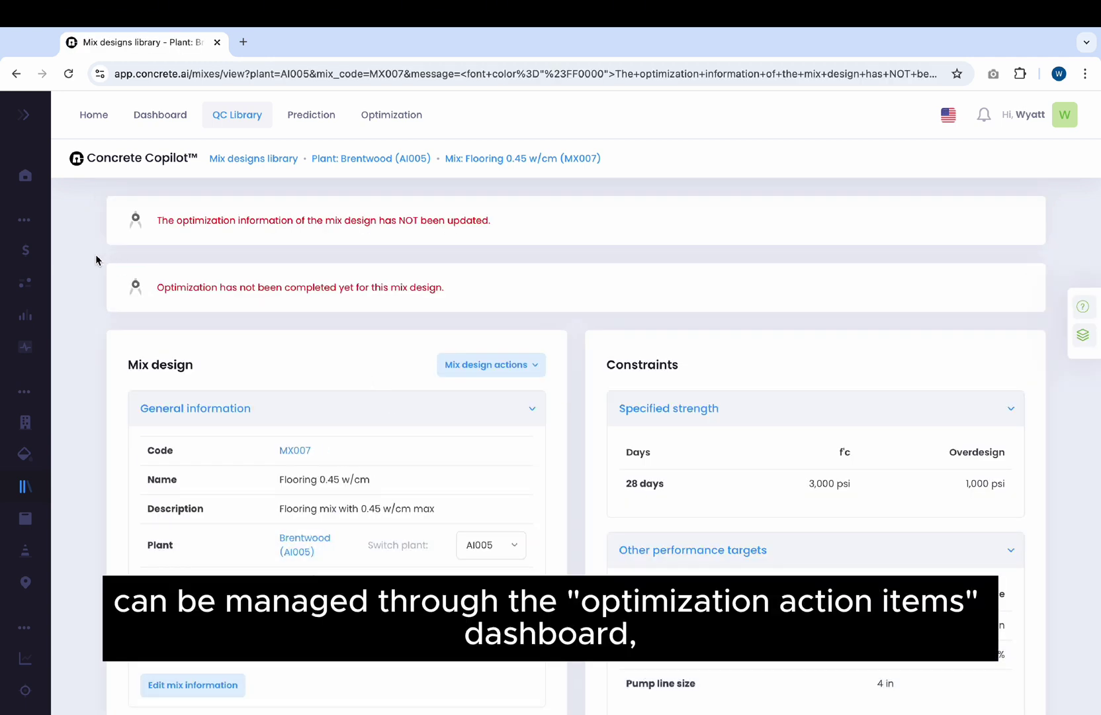
Open the Optimization action items board and drag the AI005 MX007 card from Awaiting optimization.
{"action": "mouse_move", "coordinate": [72, 276]}
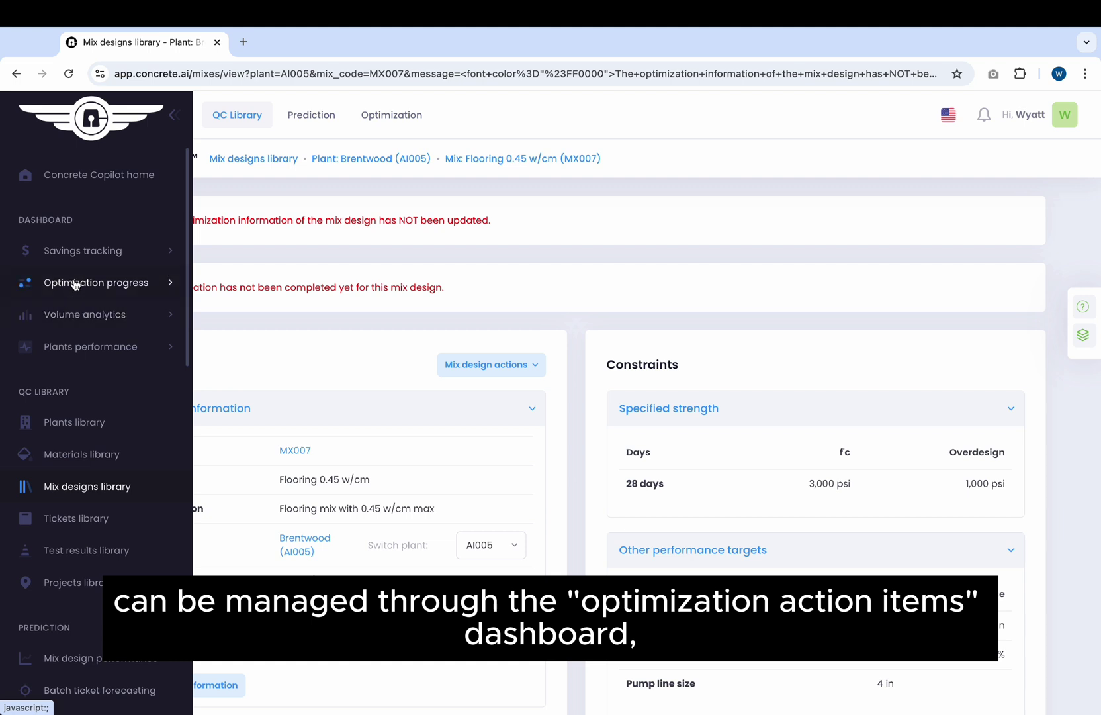
{"action": "left_click", "coordinate": [76, 283]}
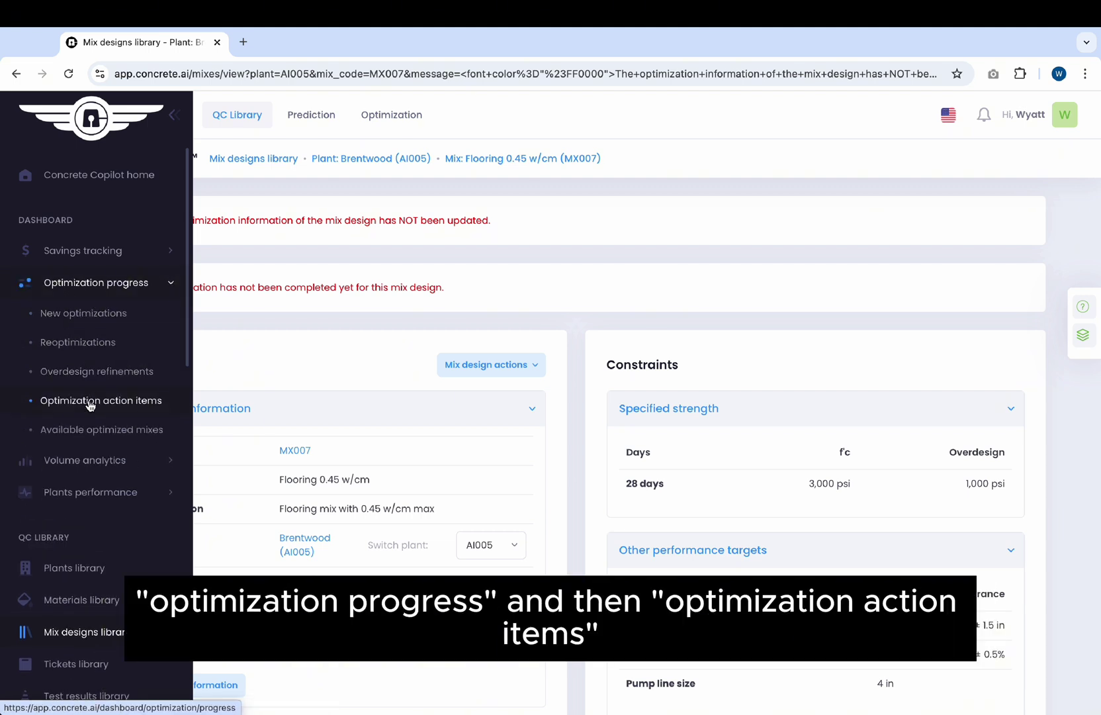
{"action": "left_click", "coordinate": [91, 401]}
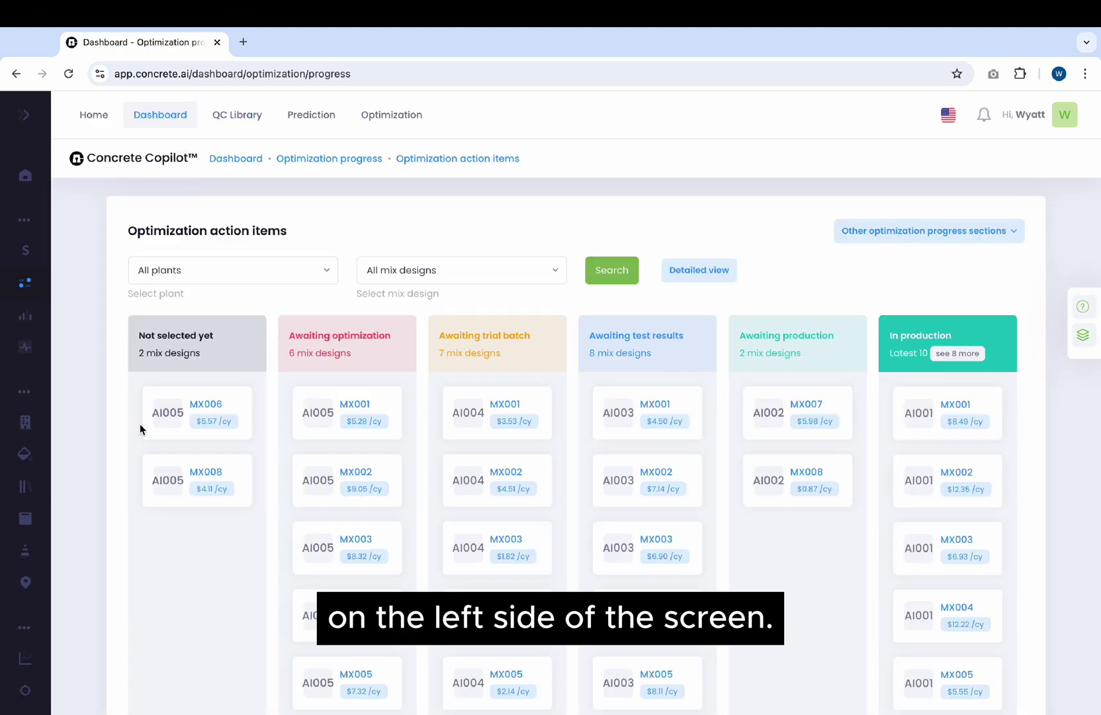
{"action": "scroll", "coordinate": [139, 423], "scroll_direction": "down", "scroll_amount": 2}
{"action": "scroll", "coordinate": [139, 424], "scroll_direction": "down", "scroll_amount": 5}
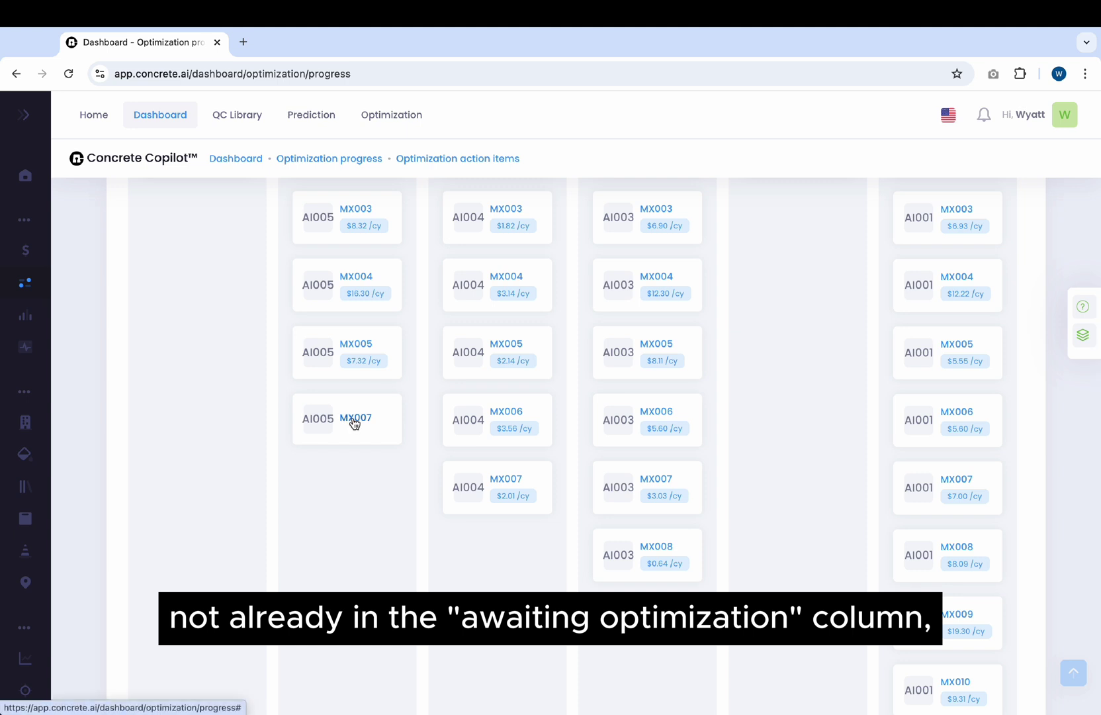
{"action": "mouse_move", "coordinate": [354, 424]}
{"action": "left_mouse_down"}
{"action": "mouse_move", "coordinate": [314, 420]}
{"action": "mouse_move", "coordinate": [379, 427]}
{"action": "mouse_move", "coordinate": [347, 424]}
{"action": "left_mouse_up"}
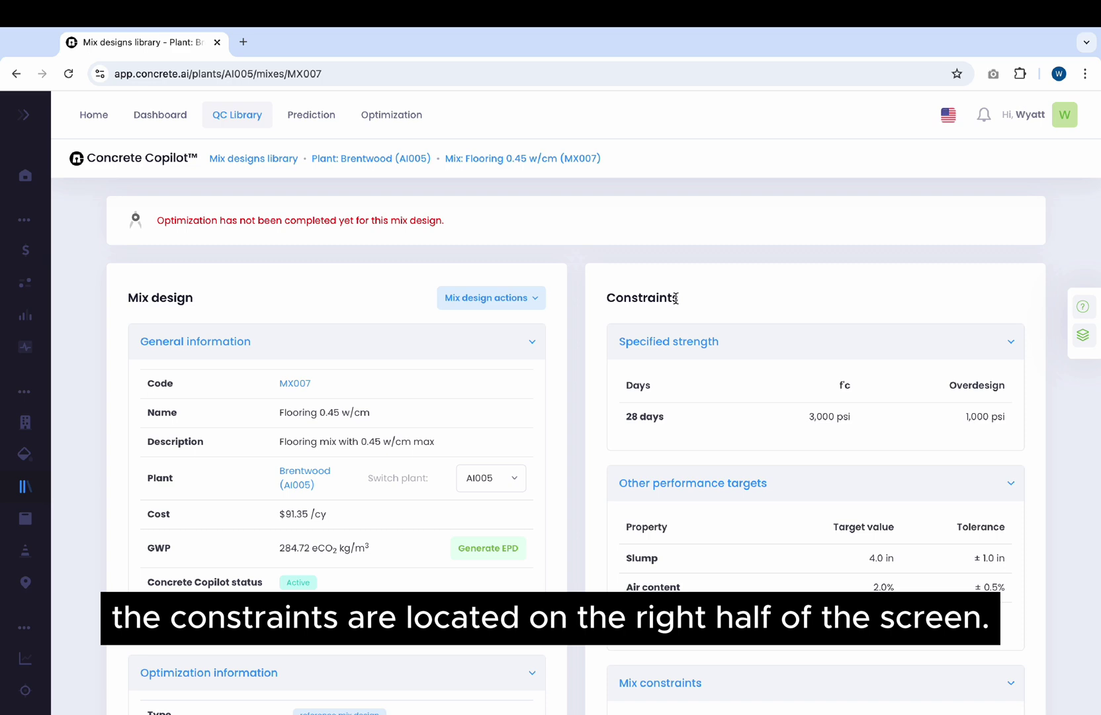
{"action": "scroll", "coordinate": [588, 338], "scroll_direction": "down", "scroll_amount": 3}
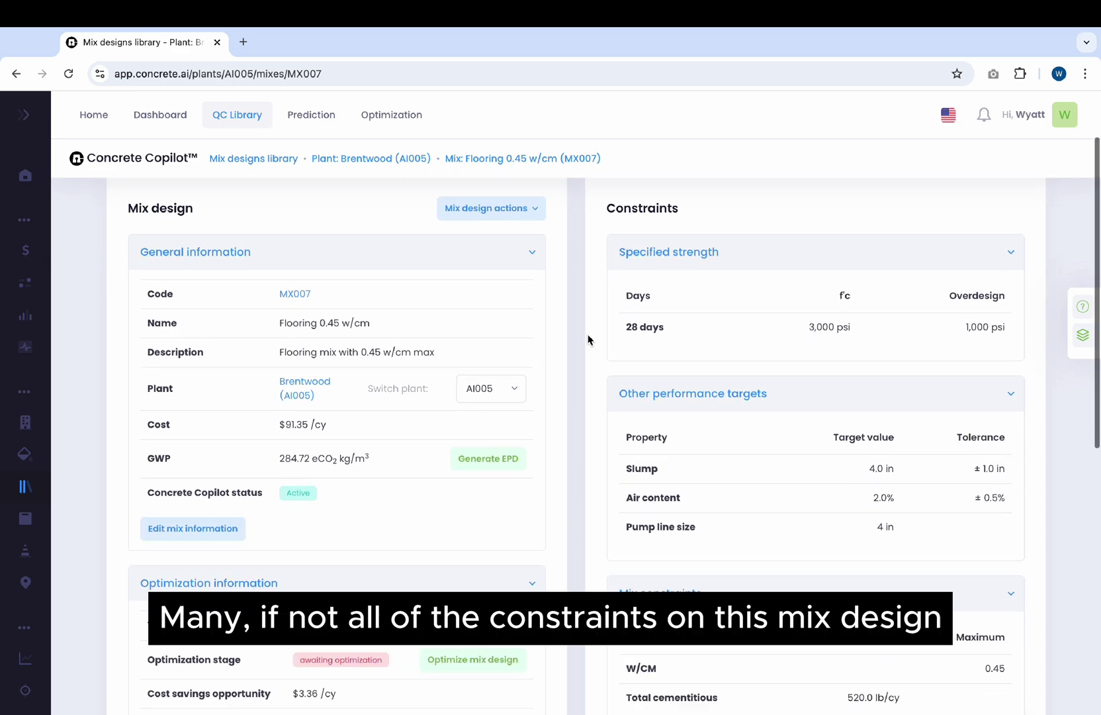
{"action": "scroll", "coordinate": [588, 340], "scroll_direction": "down", "scroll_amount": 5}
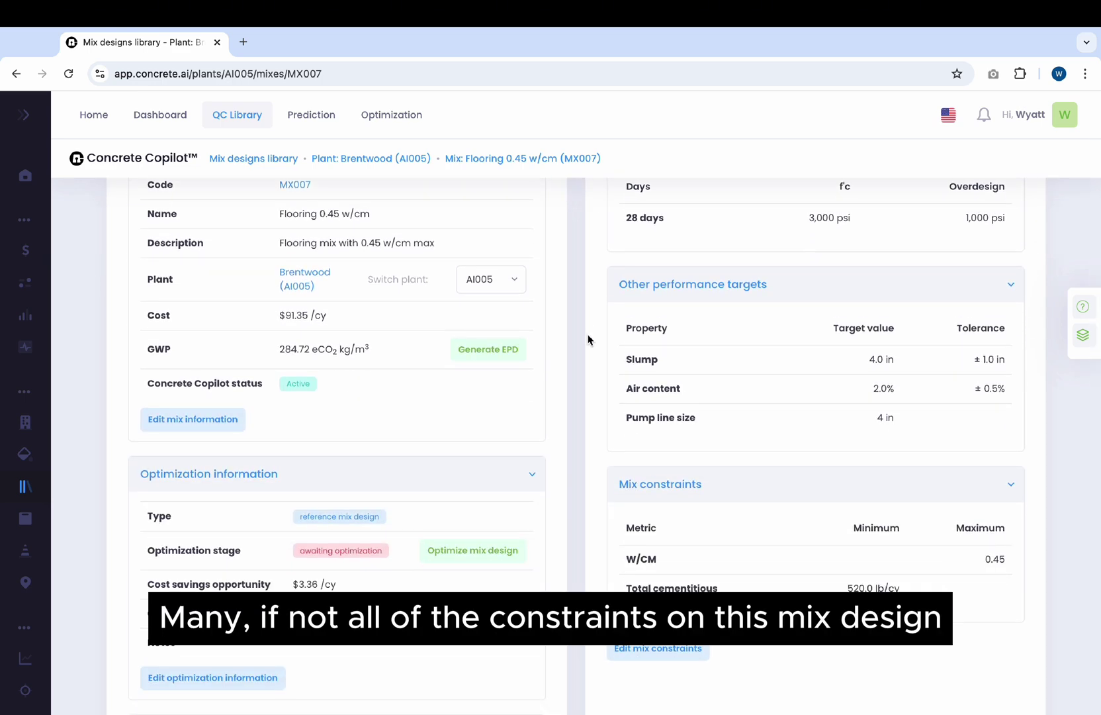
{"action": "scroll", "coordinate": [587, 339], "scroll_direction": "down", "scroll_amount": 4}
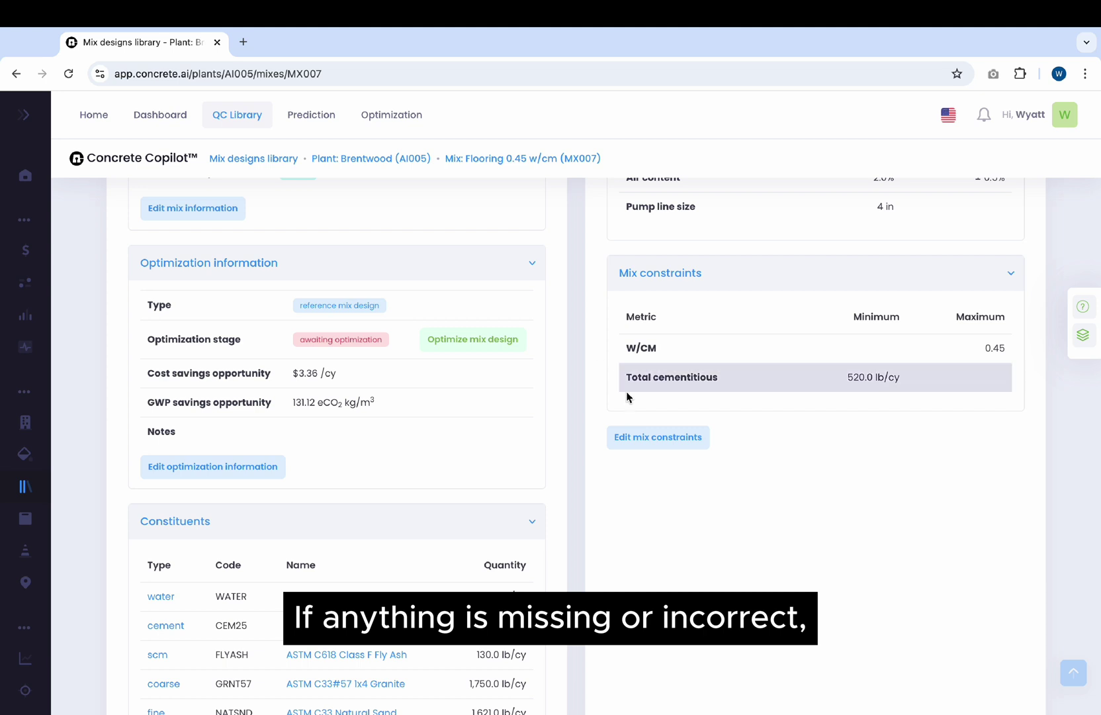
Change MX007's target slump tolerance from 1.0 to 1.5 in and save the constraints.
{"action": "left_click", "coordinate": [663, 439]}
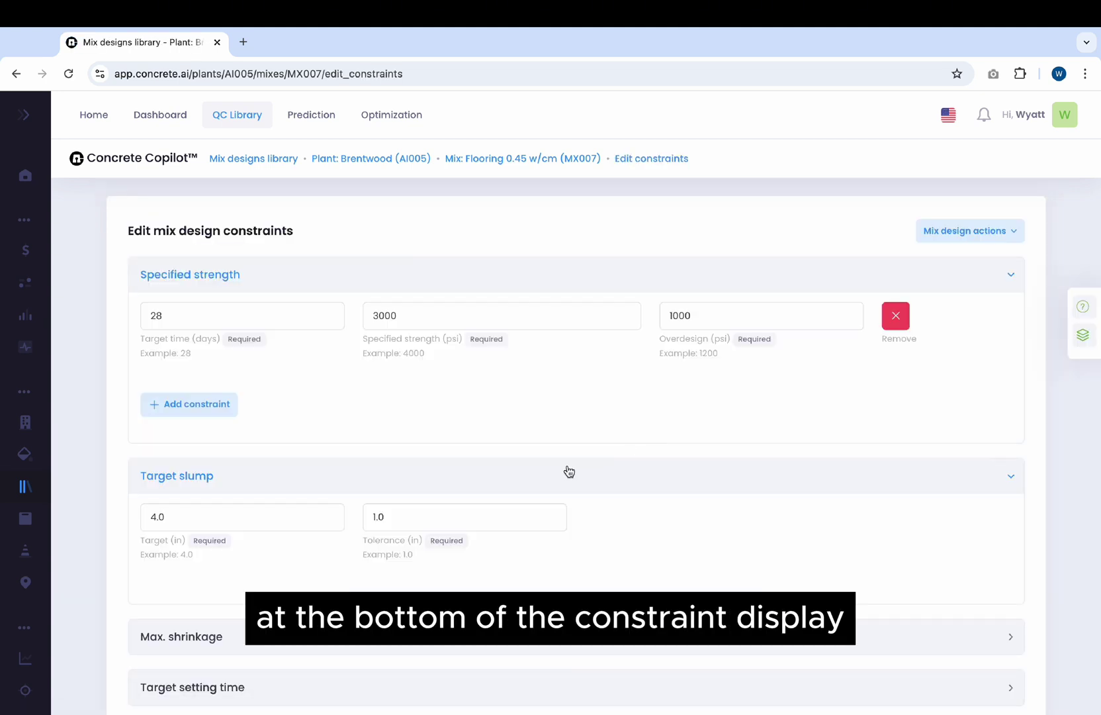
{"action": "scroll", "coordinate": [568, 470], "scroll_direction": "down", "scroll_amount": 2}
{"action": "left_click", "coordinate": [451, 384]}
{"action": "key", "text": "BackSpace"}
{"action": "type", "text": "5"}
{"action": "scroll", "coordinate": [452, 384], "scroll_direction": "down", "scroll_amount": 3}
{"action": "scroll", "coordinate": [568, 443], "scroll_direction": "down", "scroll_amount": 7}
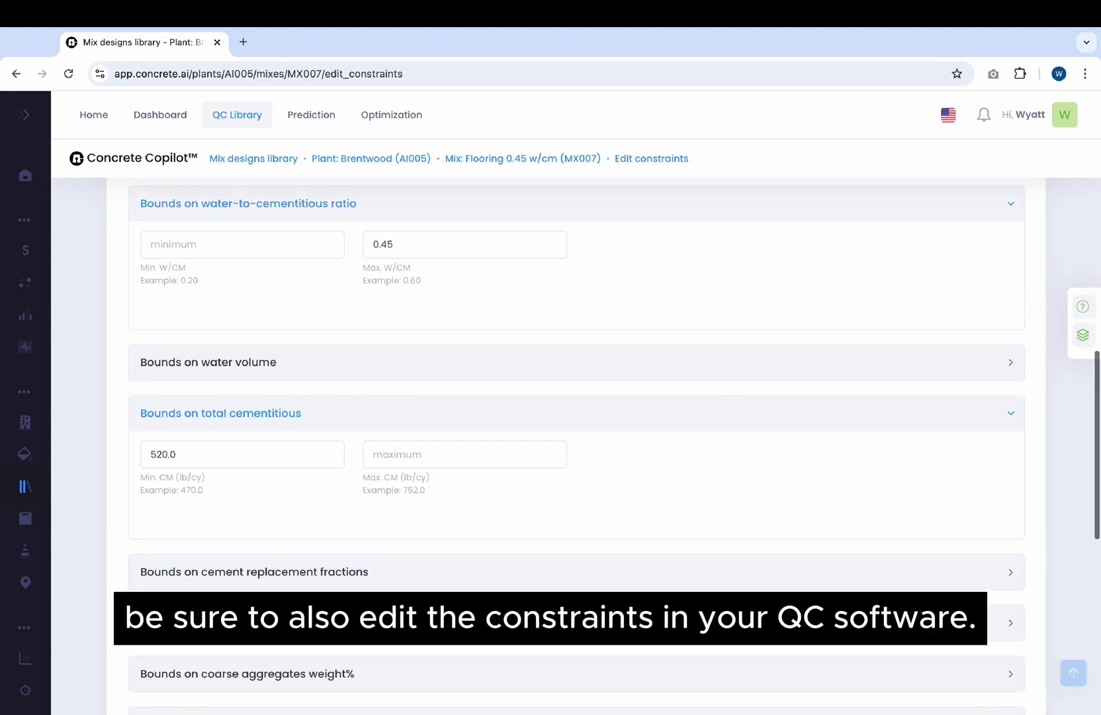
{"action": "scroll", "coordinate": [568, 443], "scroll_direction": "down", "scroll_amount": 5}
{"action": "scroll", "coordinate": [527, 549], "scroll_direction": "down", "scroll_amount": 2}
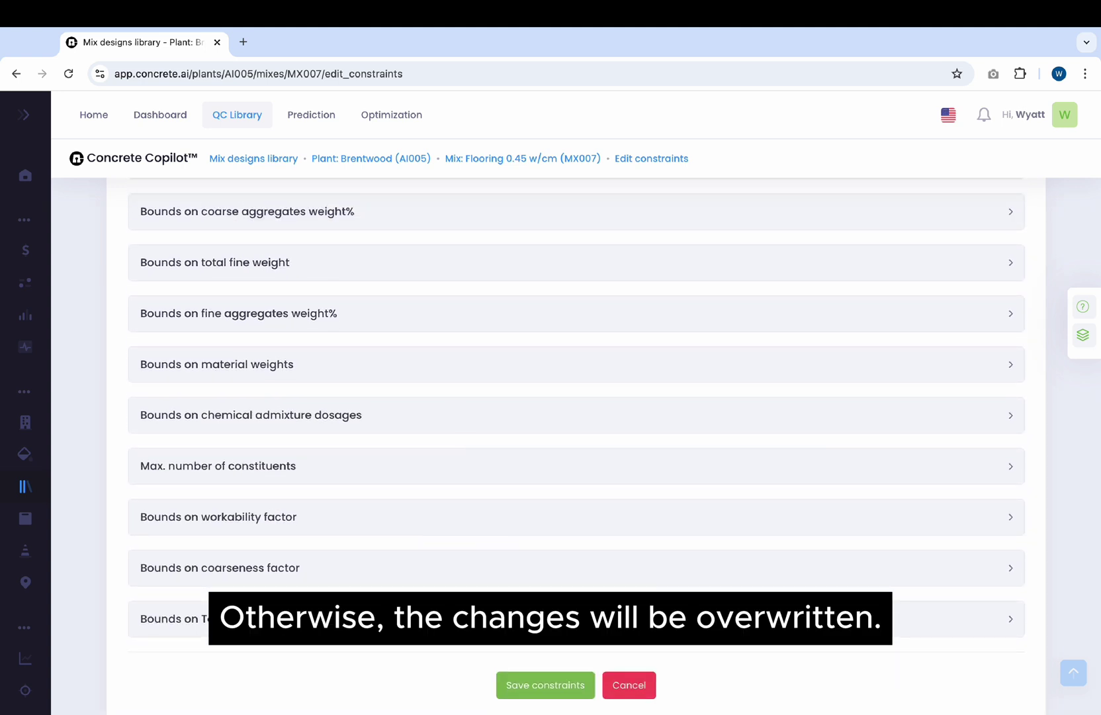
{"action": "left_click", "coordinate": [536, 683]}
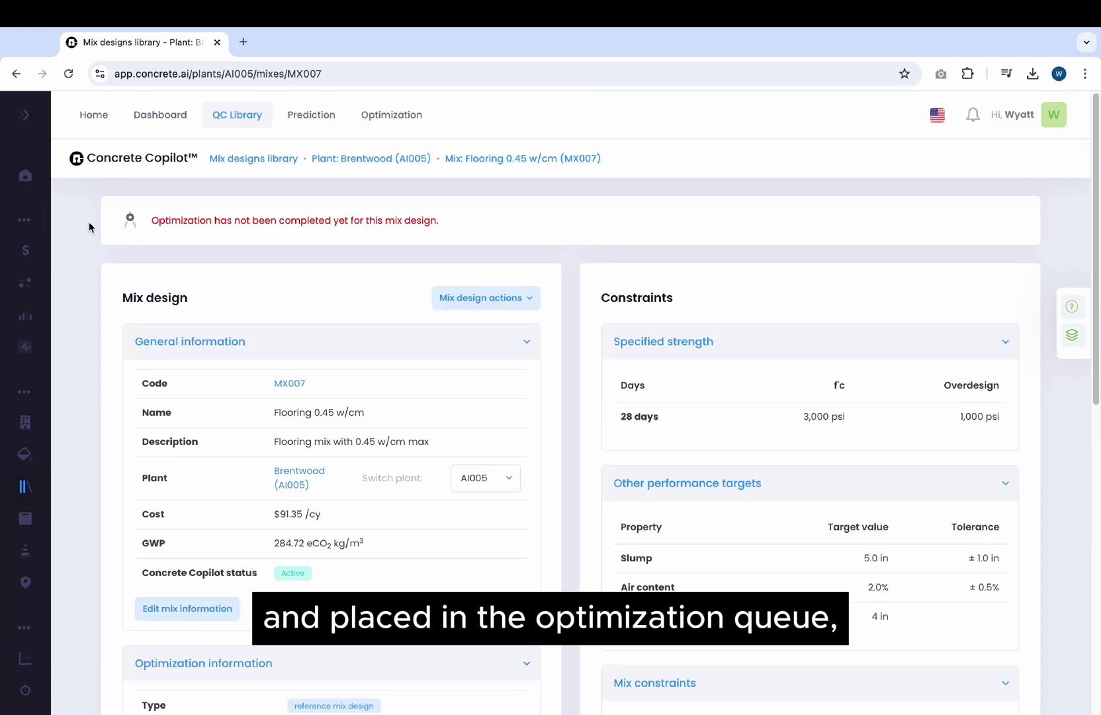
Choose Optimize mix design from the Mix design actions menu for MX007.
{"action": "scroll", "coordinate": [89, 227], "scroll_direction": "down", "scroll_amount": 1}
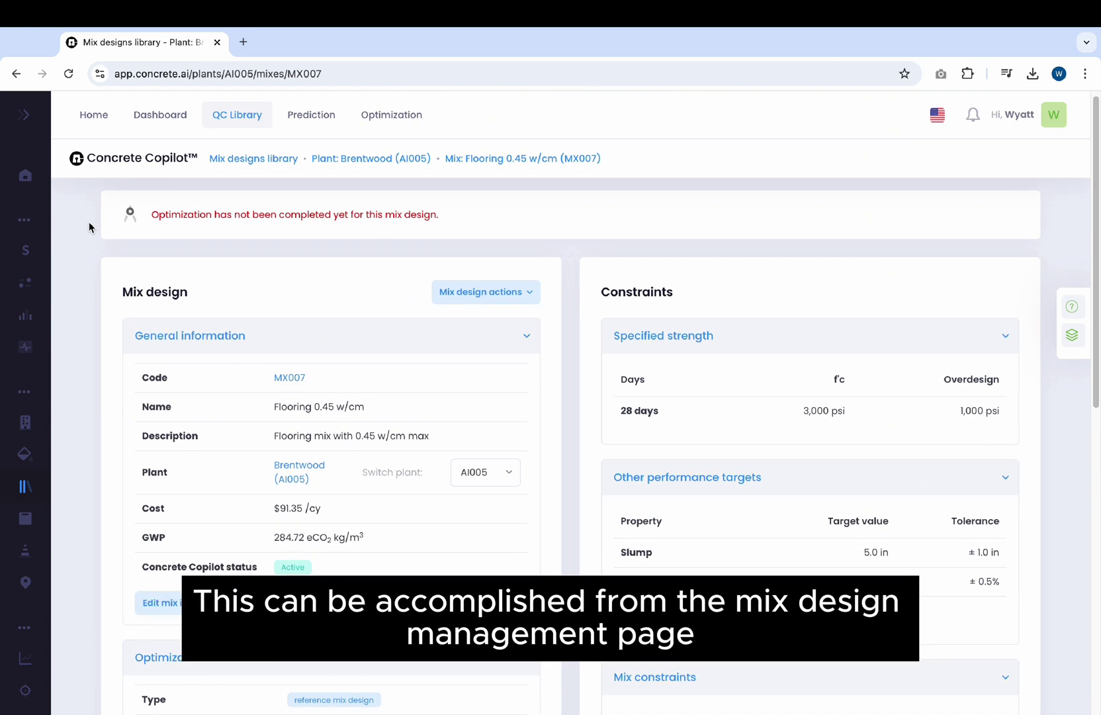
{"action": "scroll", "coordinate": [89, 227], "scroll_direction": "down", "scroll_amount": 4}
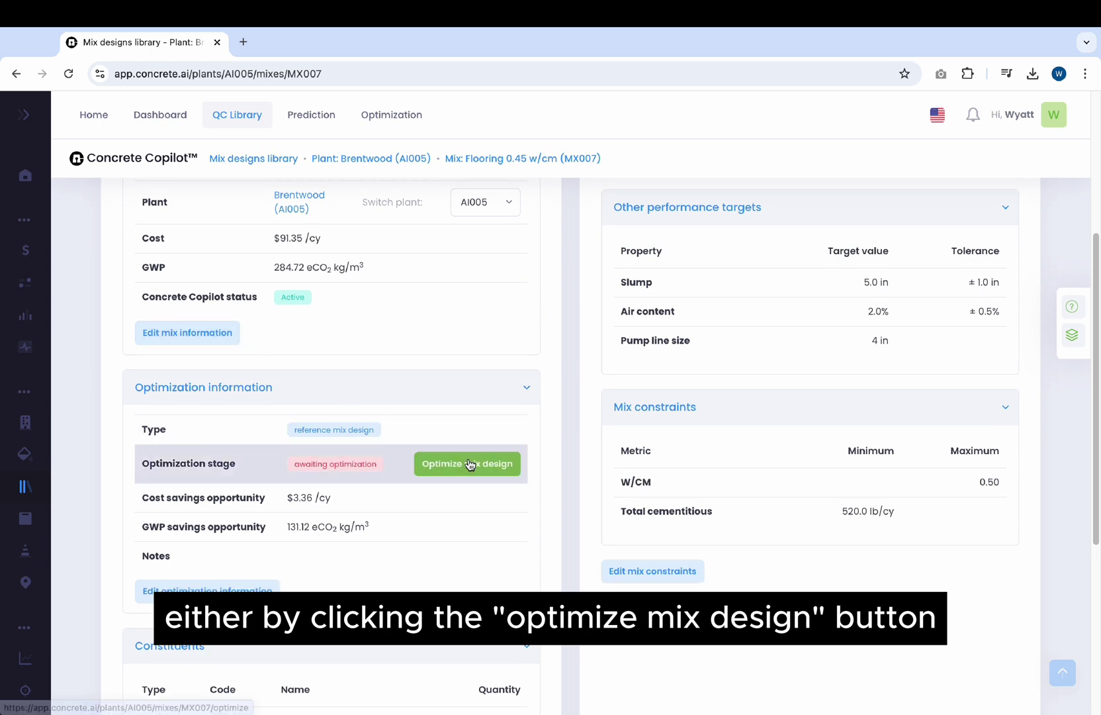
{"action": "scroll", "coordinate": [466, 400], "scroll_direction": "up", "scroll_amount": 4}
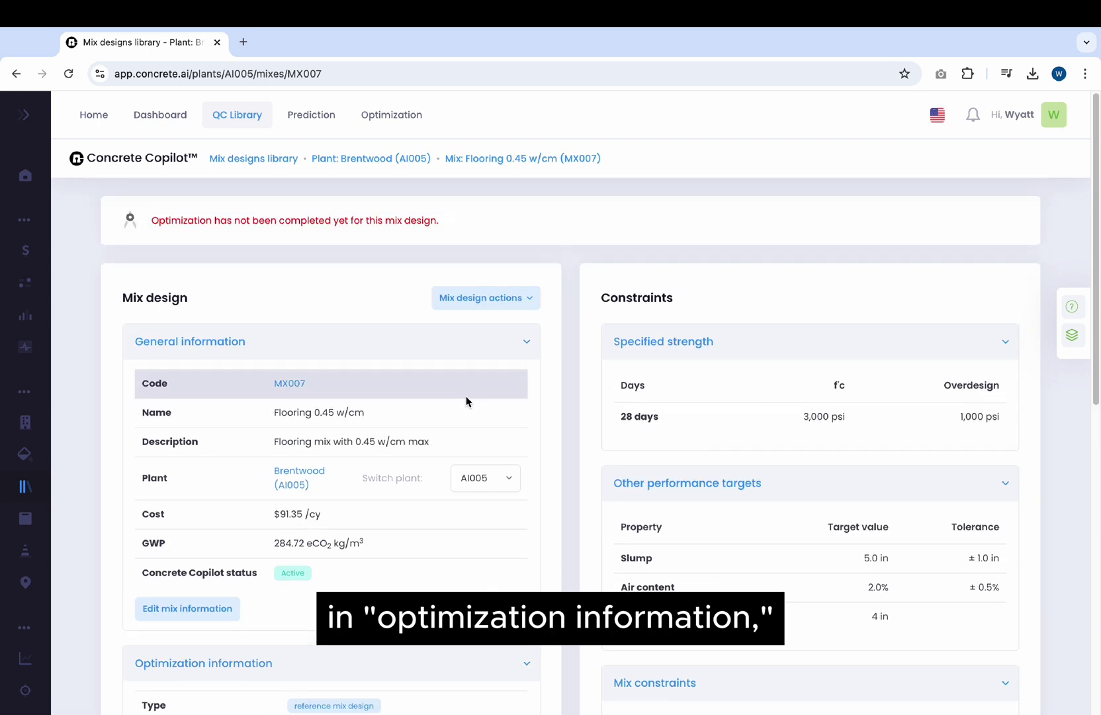
{"action": "left_click", "coordinate": [496, 307]}
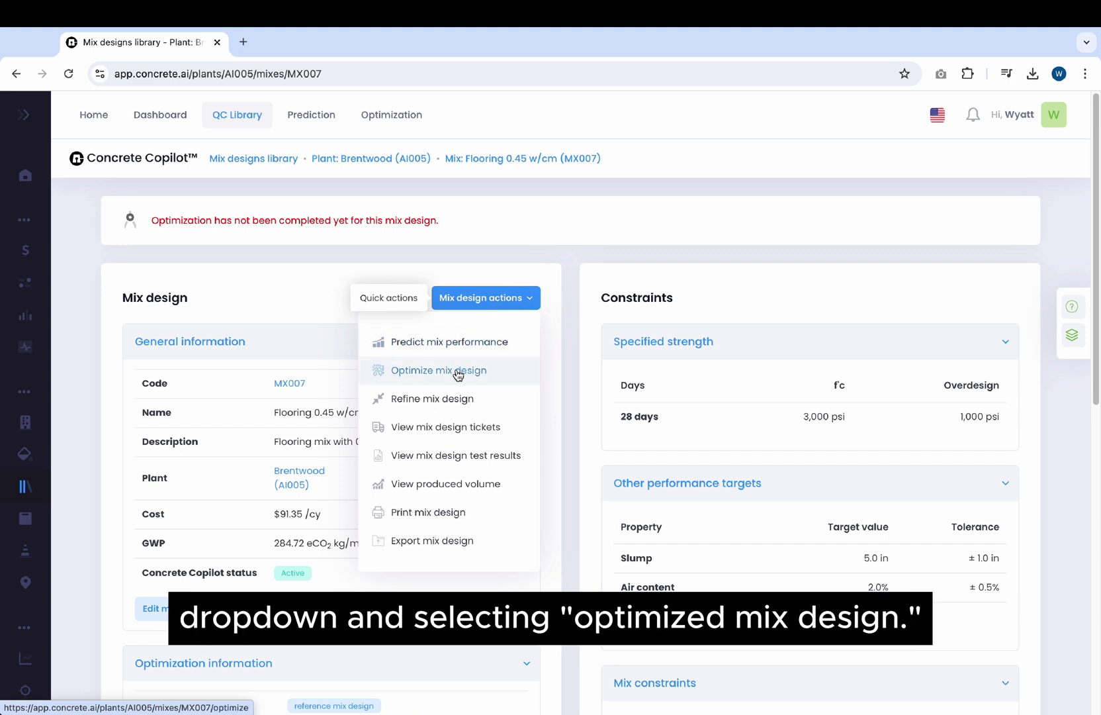
{"action": "left_click", "coordinate": [459, 374]}
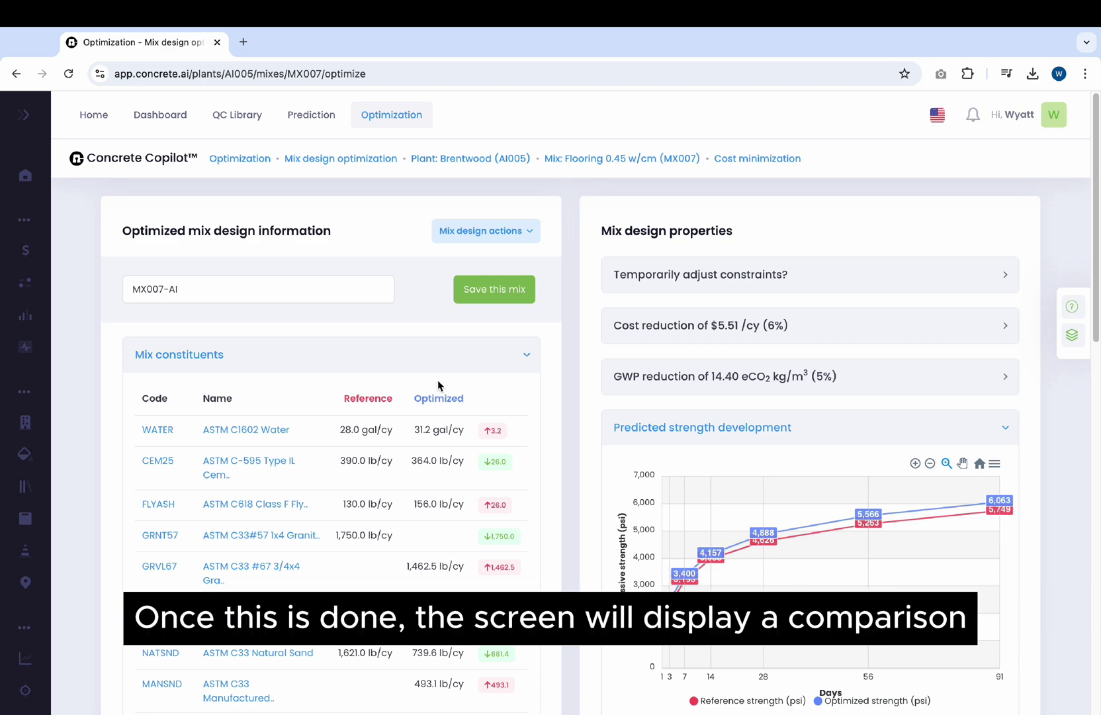
Scroll through the MX007-AI results, inspecting constituent details against the reference mix.
{"action": "scroll", "coordinate": [438, 385], "scroll_direction": "down", "scroll_amount": 3}
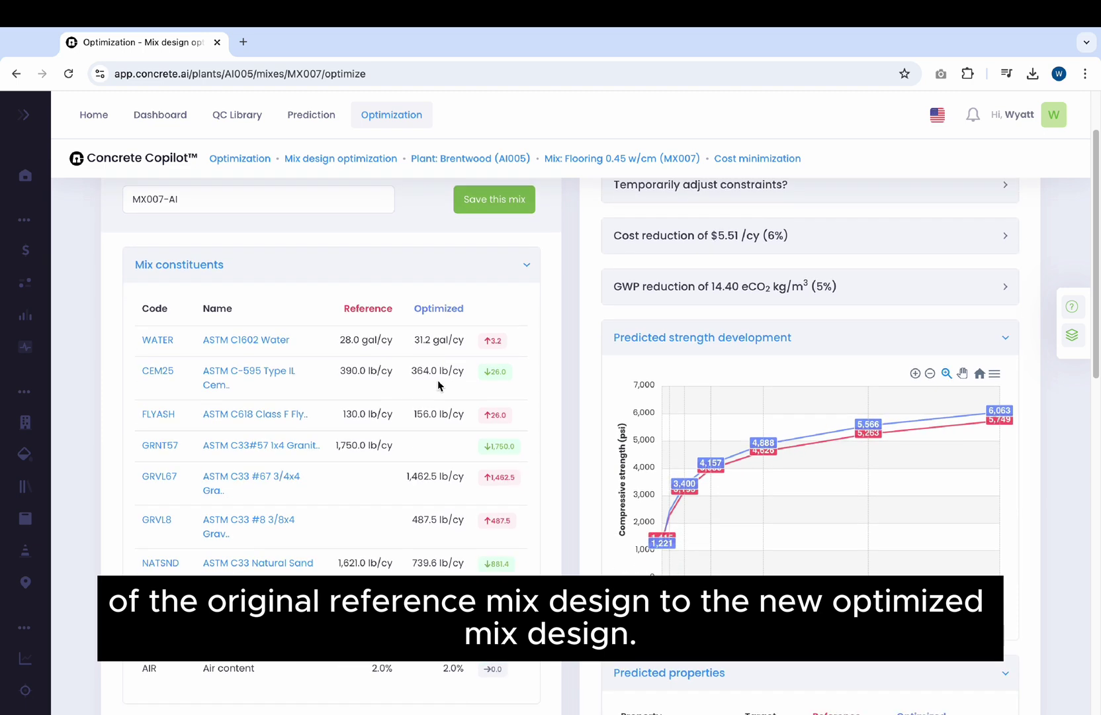
{"action": "scroll", "coordinate": [438, 385], "scroll_direction": "down", "scroll_amount": 1}
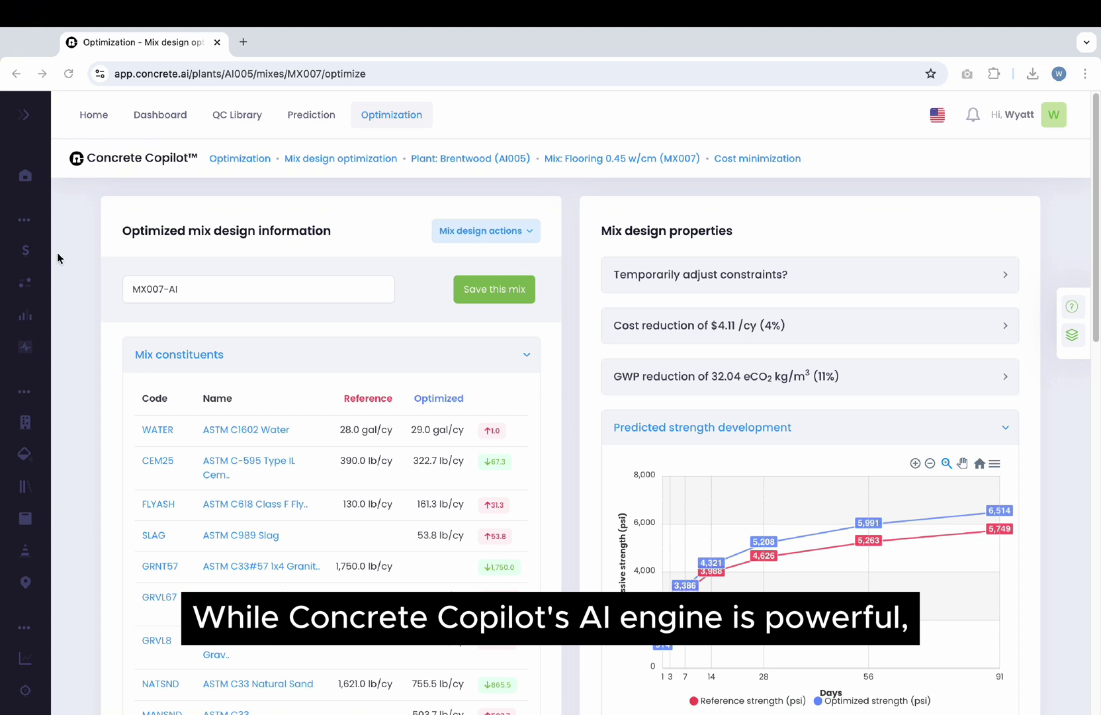
{"action": "left_click", "coordinate": [75, 255]}
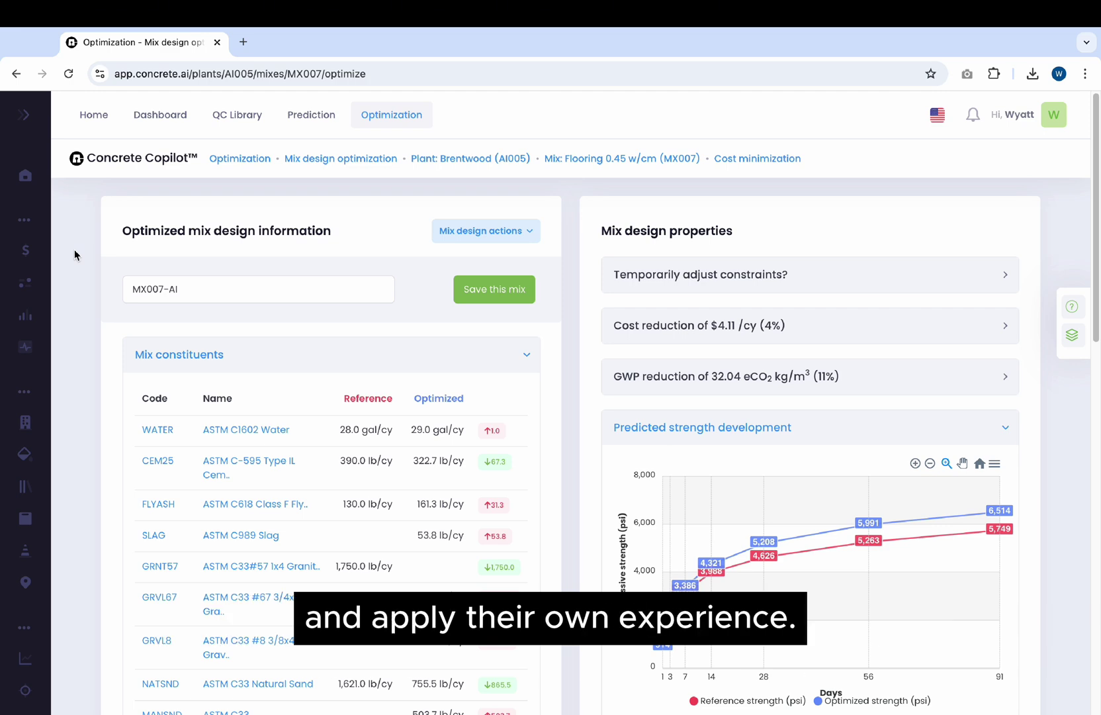
{"action": "scroll", "coordinate": [74, 255], "scroll_direction": "down", "scroll_amount": 1}
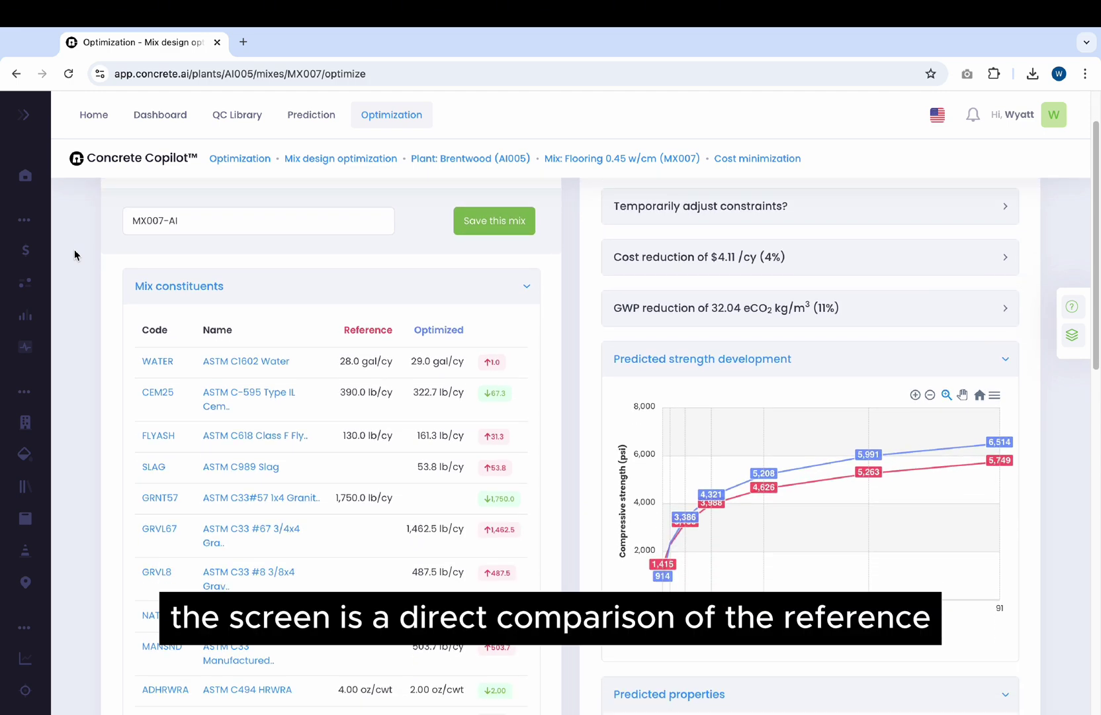
{"action": "scroll", "coordinate": [74, 254], "scroll_direction": "down", "scroll_amount": 1}
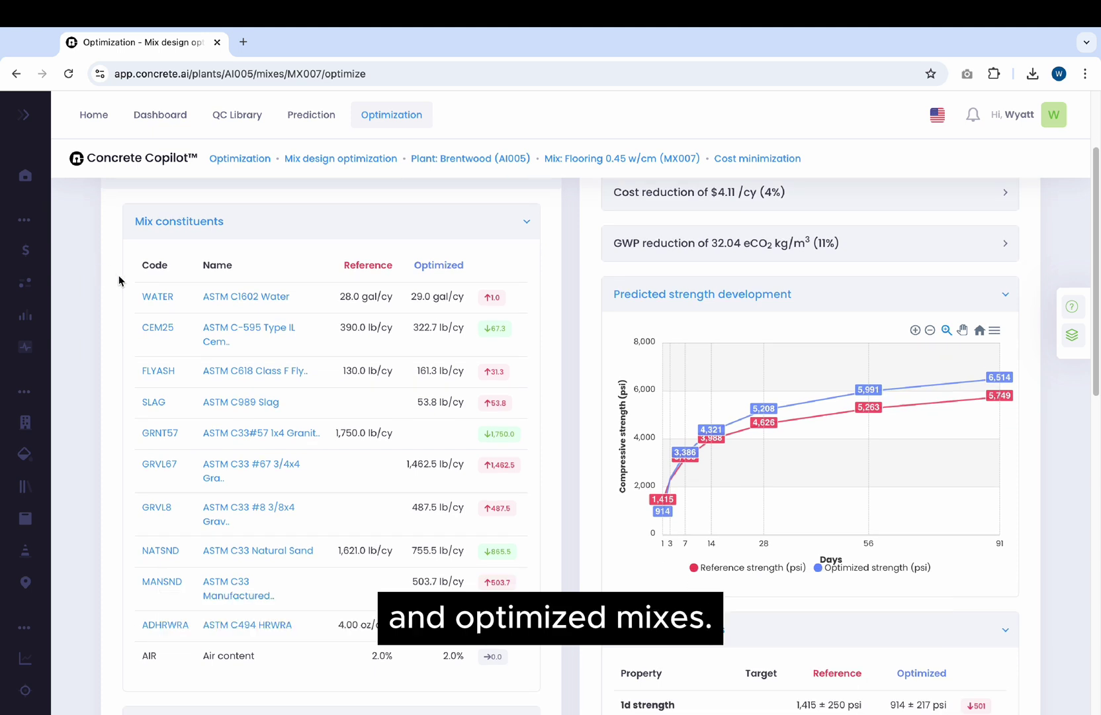
{"action": "mouse_move", "coordinate": [150, 298]}
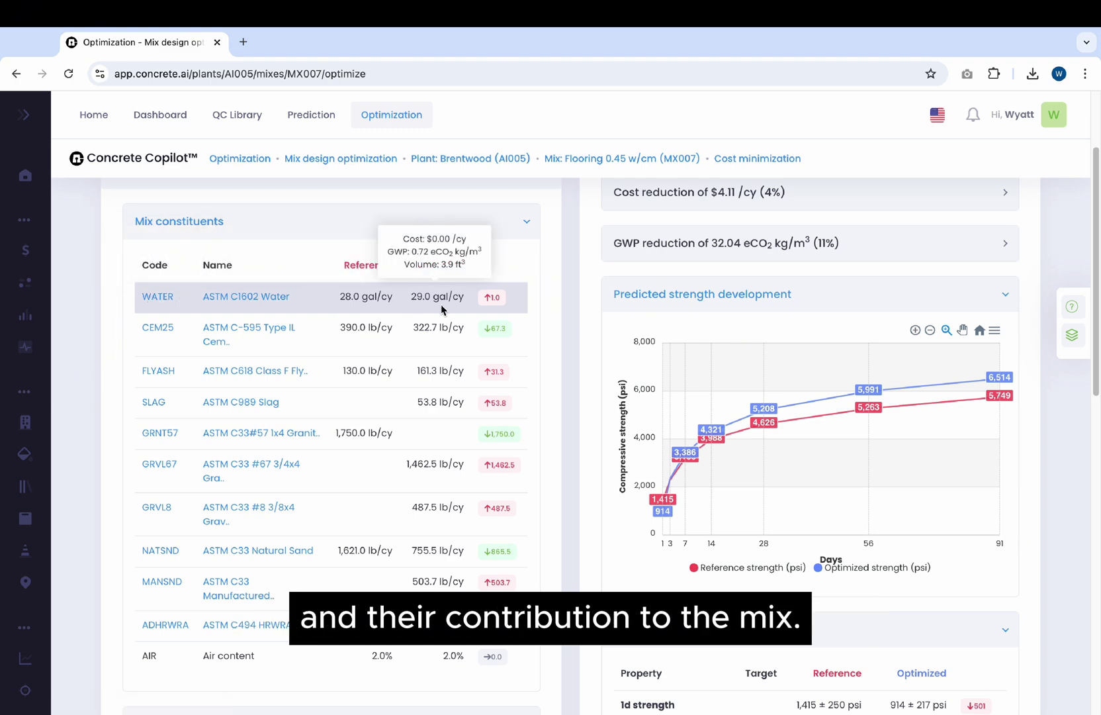
{"action": "mouse_move", "coordinate": [442, 310]}
{"action": "scroll", "coordinate": [442, 310], "scroll_direction": "down", "scroll_amount": 7}
{"action": "scroll", "coordinate": [443, 310], "scroll_direction": "down", "scroll_amount": 1}
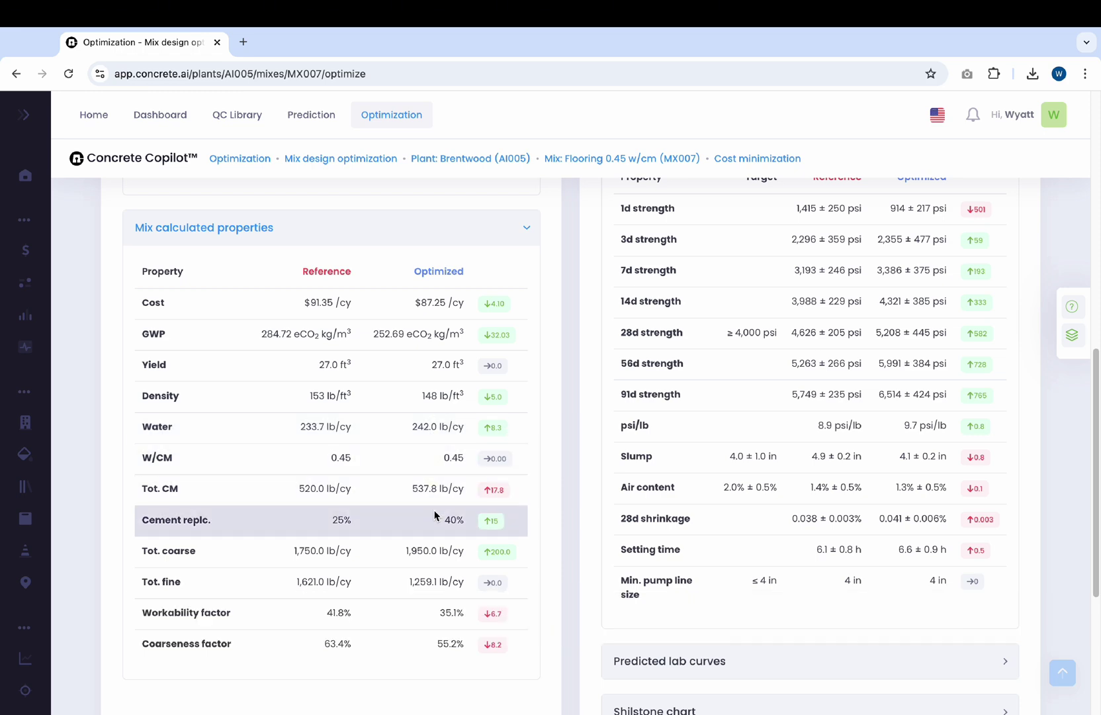
{"action": "scroll", "coordinate": [435, 515], "scroll_direction": "up", "scroll_amount": 10}
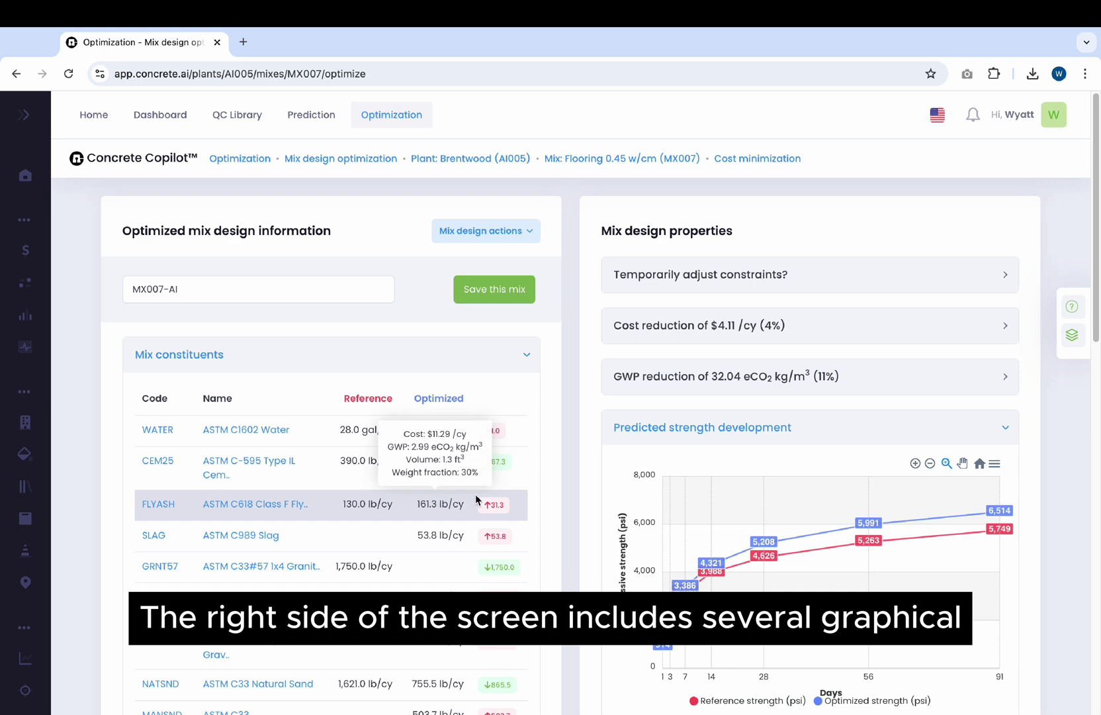
Expand the Cost reduction ($4.11/cy, 4%) and GWP reduction (11%) comparison charts.
{"action": "left_click", "coordinate": [748, 339]}
{"action": "scroll", "coordinate": [744, 338], "scroll_direction": "down", "scroll_amount": 5}
{"action": "left_click", "coordinate": [774, 258]}
{"action": "scroll", "coordinate": [755, 291], "scroll_direction": "down", "scroll_amount": 3}
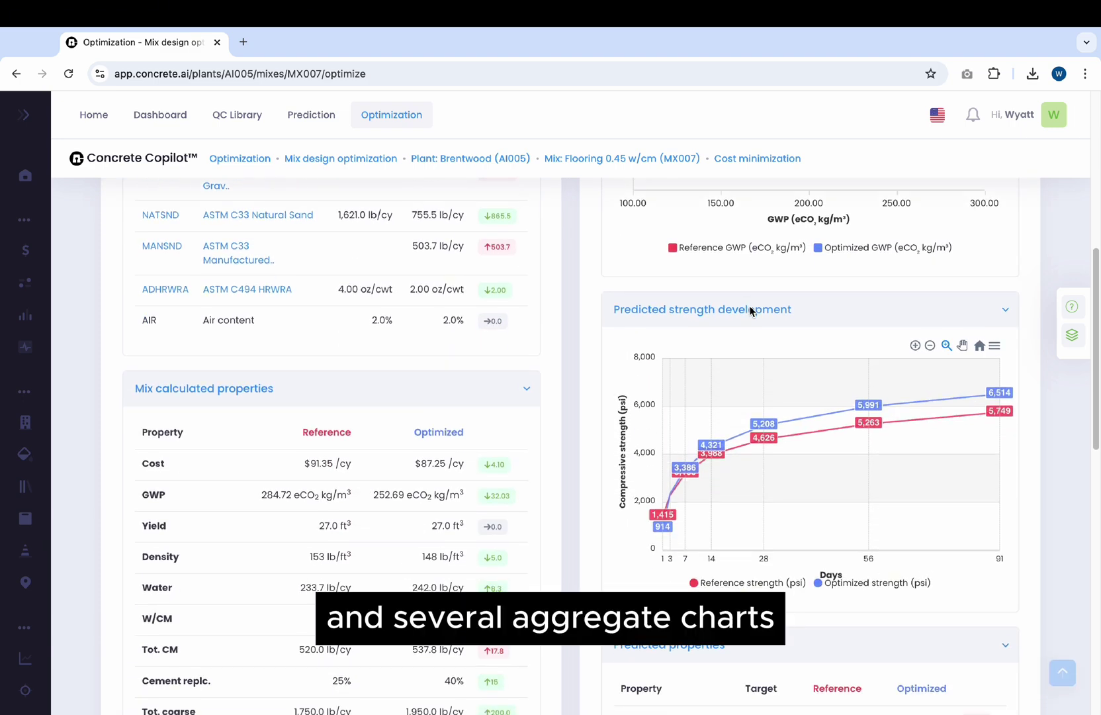
{"action": "scroll", "coordinate": [748, 310], "scroll_direction": "down", "scroll_amount": 12}
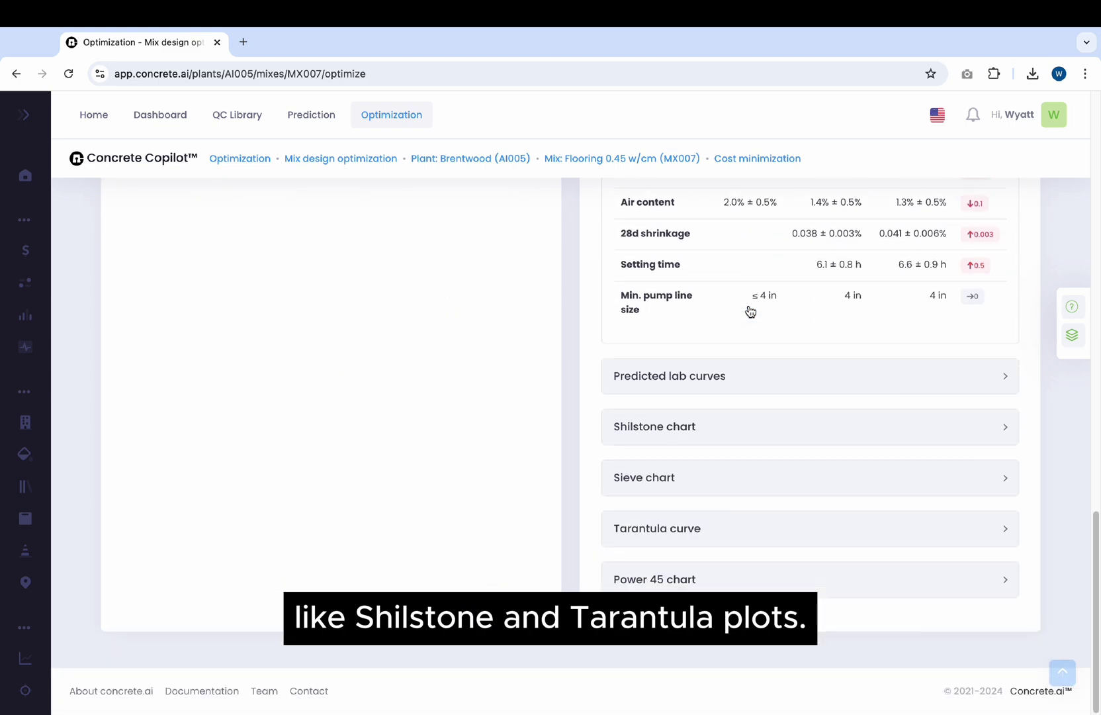
Expand the Shilstone chart of reference versus optimized workability and coarseness factors.
{"action": "left_click", "coordinate": [705, 422]}
{"action": "scroll", "coordinate": [700, 427], "scroll_direction": "down", "scroll_amount": 3}
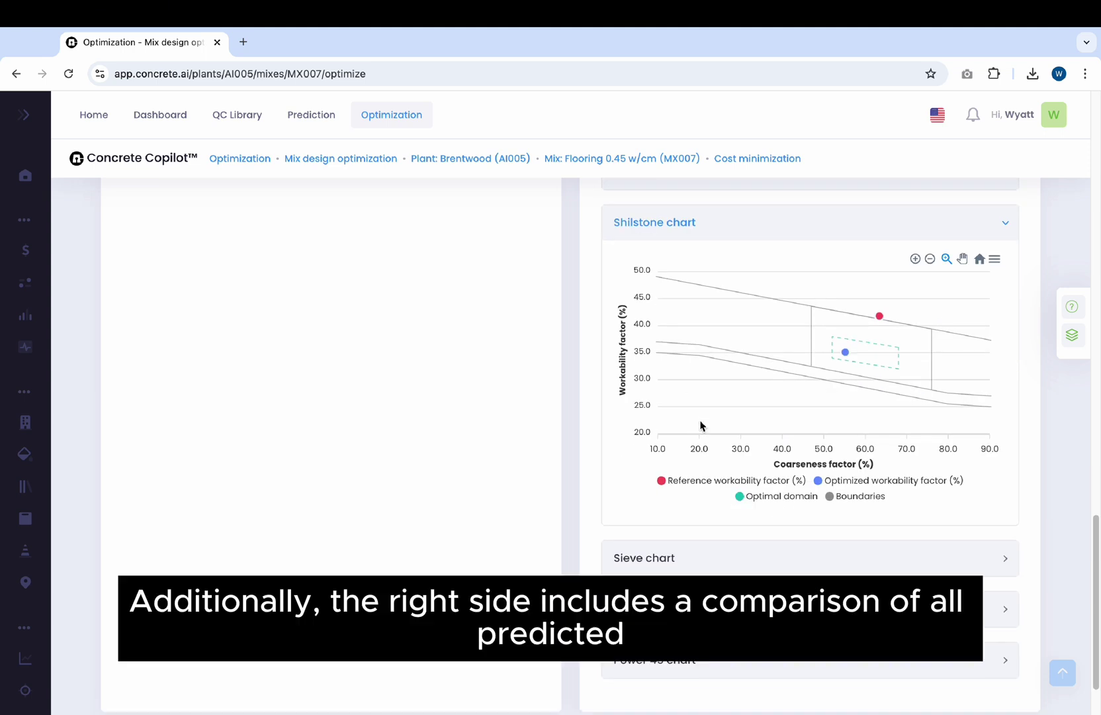
{"action": "scroll", "coordinate": [700, 426], "scroll_direction": "up", "scroll_amount": 7}
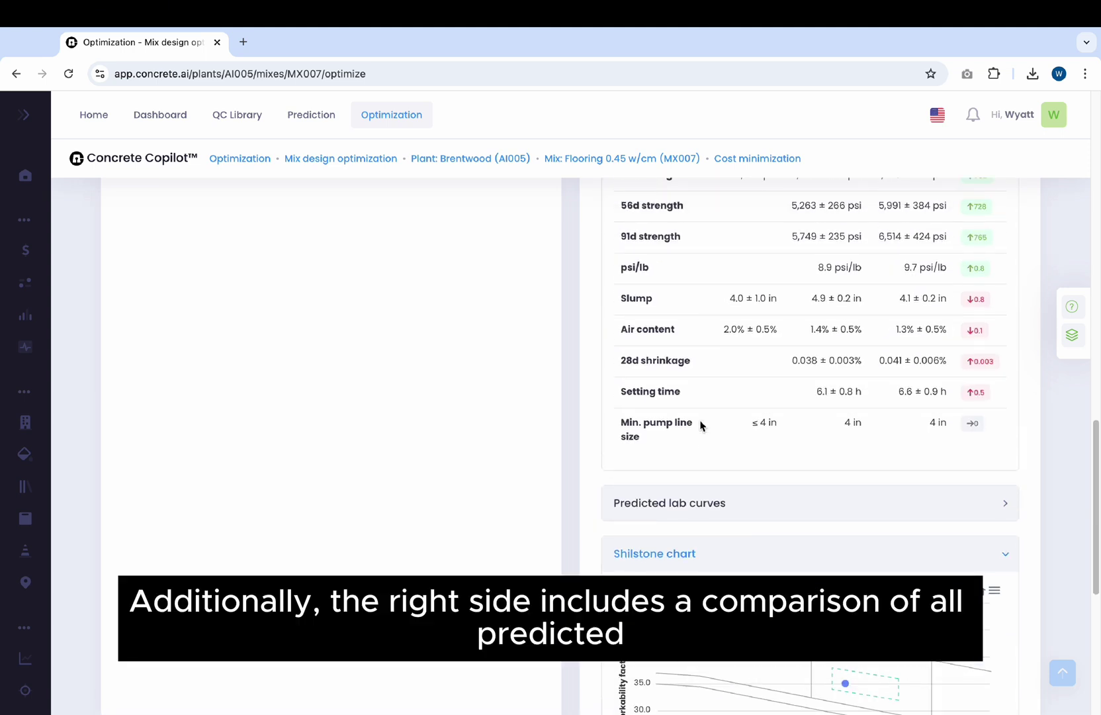
{"action": "scroll", "coordinate": [701, 425], "scroll_direction": "up", "scroll_amount": 2}
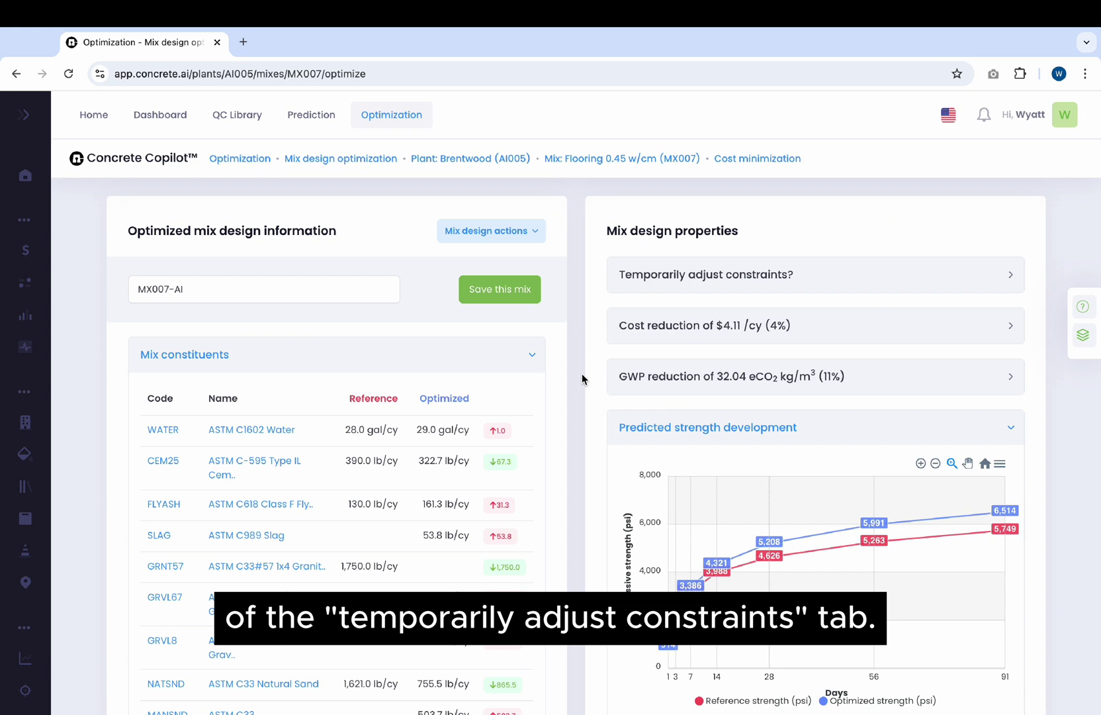
Reveal the temporary constraint options and keep the objective as Minimize cost.
{"action": "left_click", "coordinate": [655, 284]}
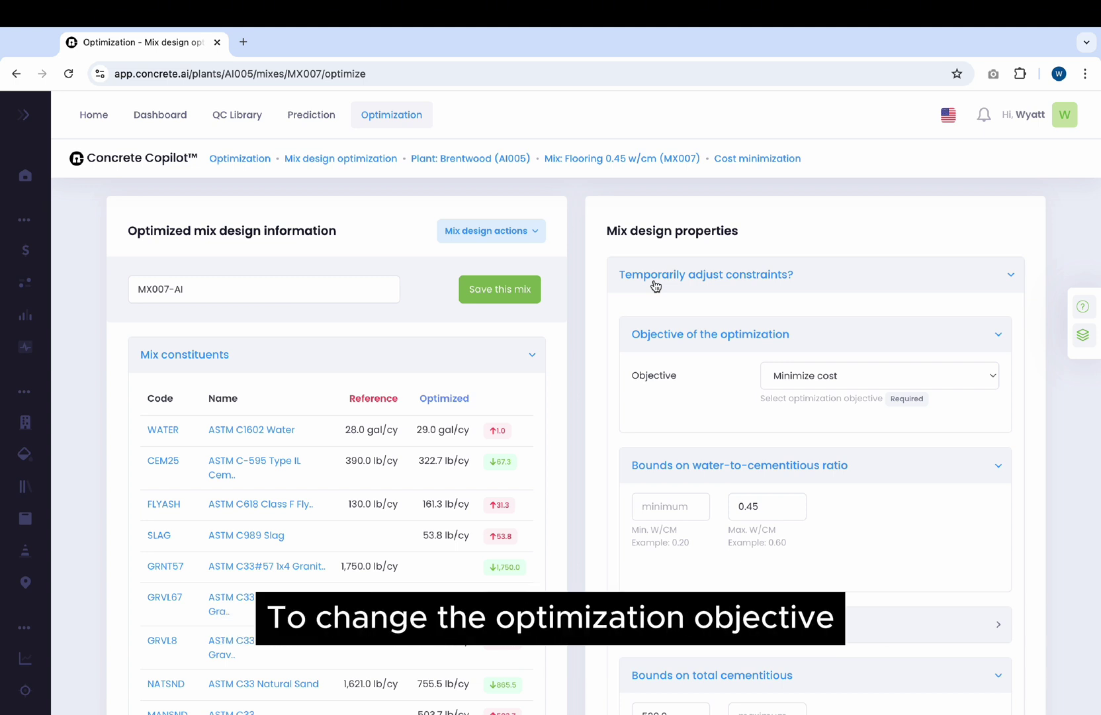
{"action": "left_click", "coordinate": [790, 375]}
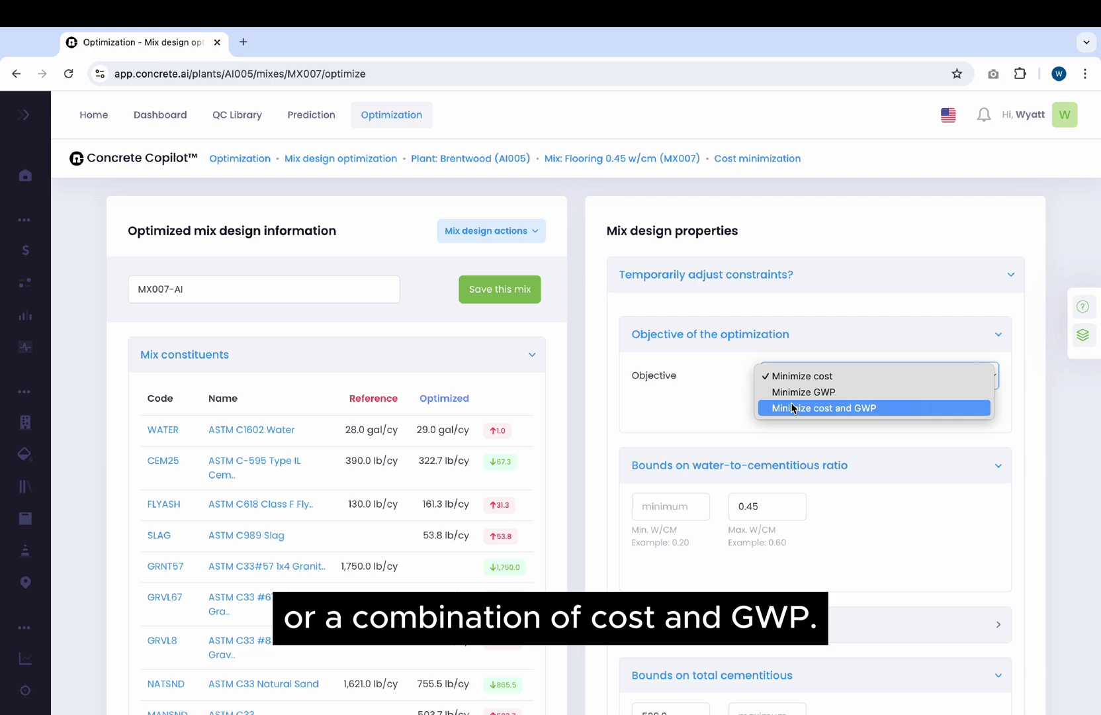
{"action": "left_click", "coordinate": [798, 376]}
Bound coarse aggregates weight% so ASTM C33 #8 3/8 gravel has a 0% maximum.
{"action": "scroll", "coordinate": [770, 434], "scroll_direction": "down", "scroll_amount": 2}
{"action": "scroll", "coordinate": [769, 434], "scroll_direction": "down", "scroll_amount": 6}
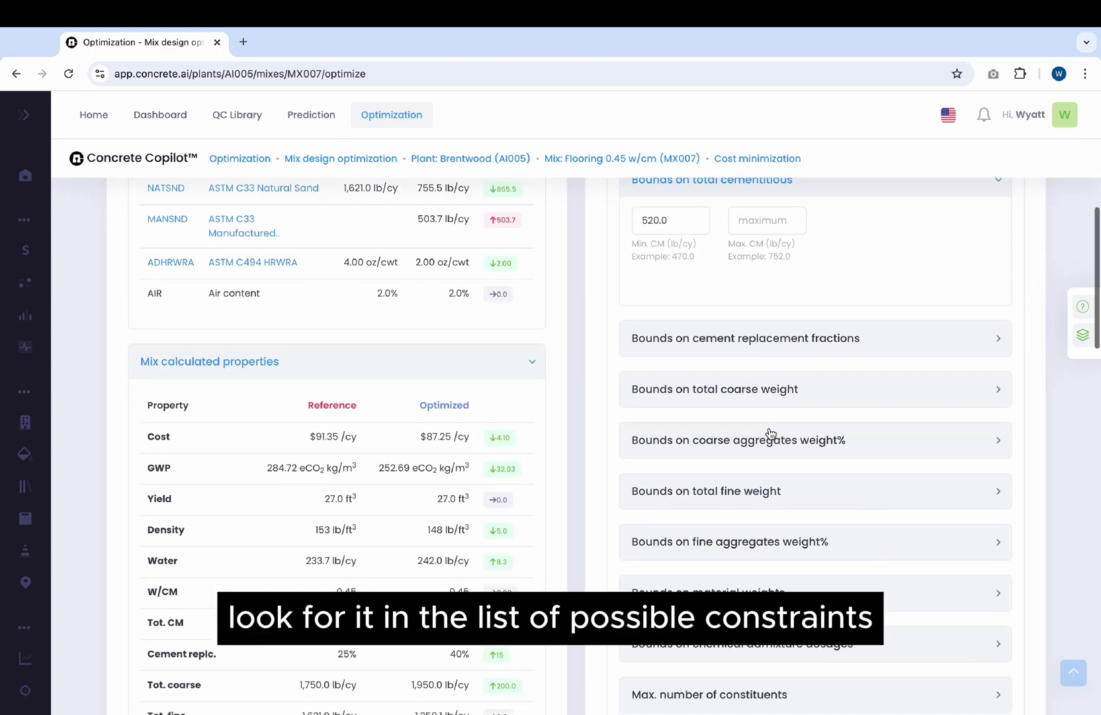
{"action": "scroll", "coordinate": [770, 434], "scroll_direction": "down", "scroll_amount": 2}
{"action": "left_click", "coordinate": [781, 323]}
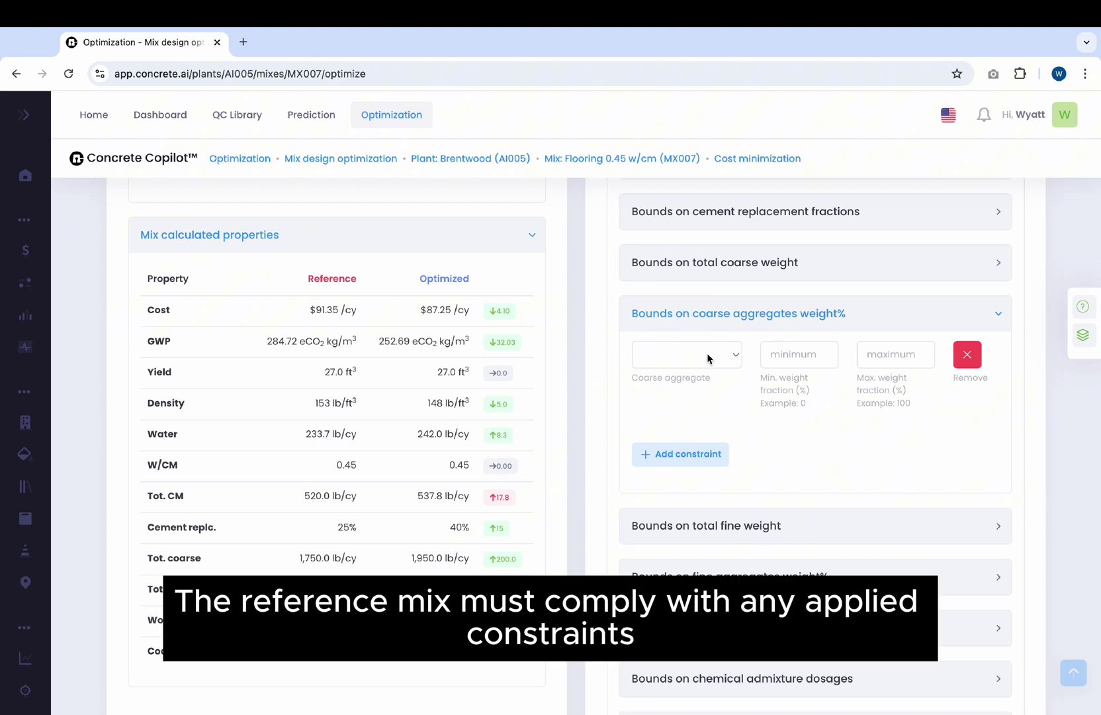
{"action": "left_click", "coordinate": [707, 358]}
{"action": "left_click", "coordinate": [697, 387]}
{"action": "left_click", "coordinate": [900, 355]}
{"action": "left_click", "coordinate": [900, 388]}
{"action": "scroll", "coordinate": [855, 454], "scroll_direction": "down", "scroll_amount": 6}
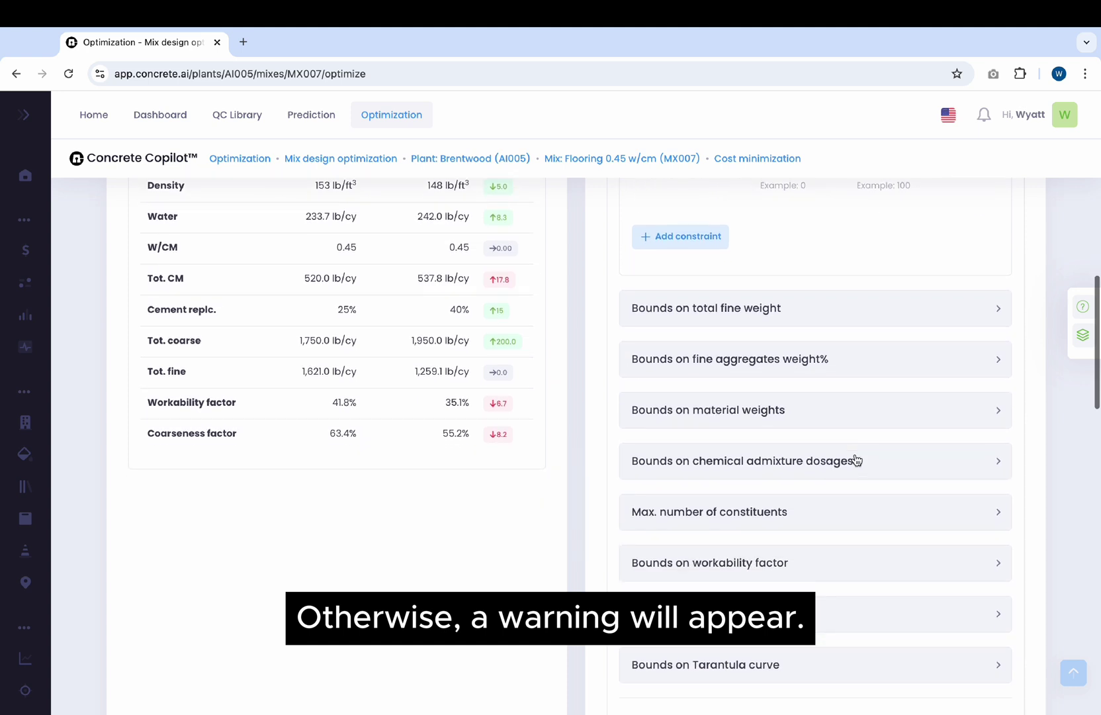
{"action": "scroll", "coordinate": [856, 459], "scroll_direction": "down", "scroll_amount": 3}
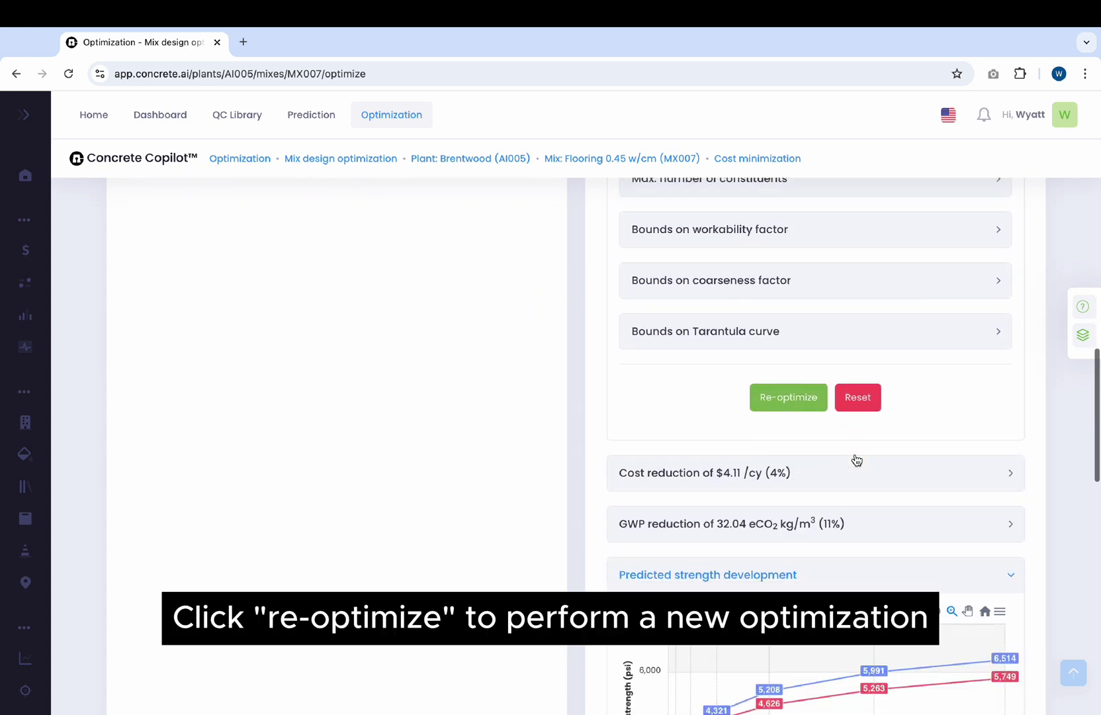
Rerun the optimization with the gravel cap, giving MX007-AI at $3.30/cy and 3% lower GWP.
{"action": "left_click", "coordinate": [789, 397]}
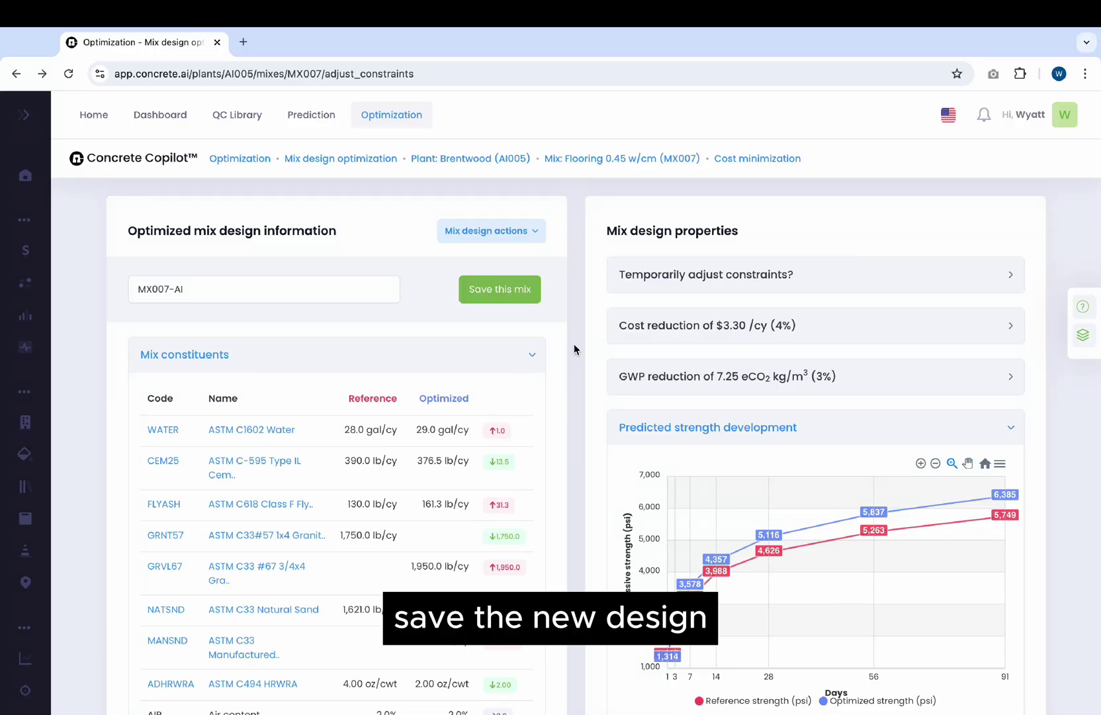
Rename the optimized mix to MX007-AI-2 and save it.
{"action": "left_click", "coordinate": [366, 287]}
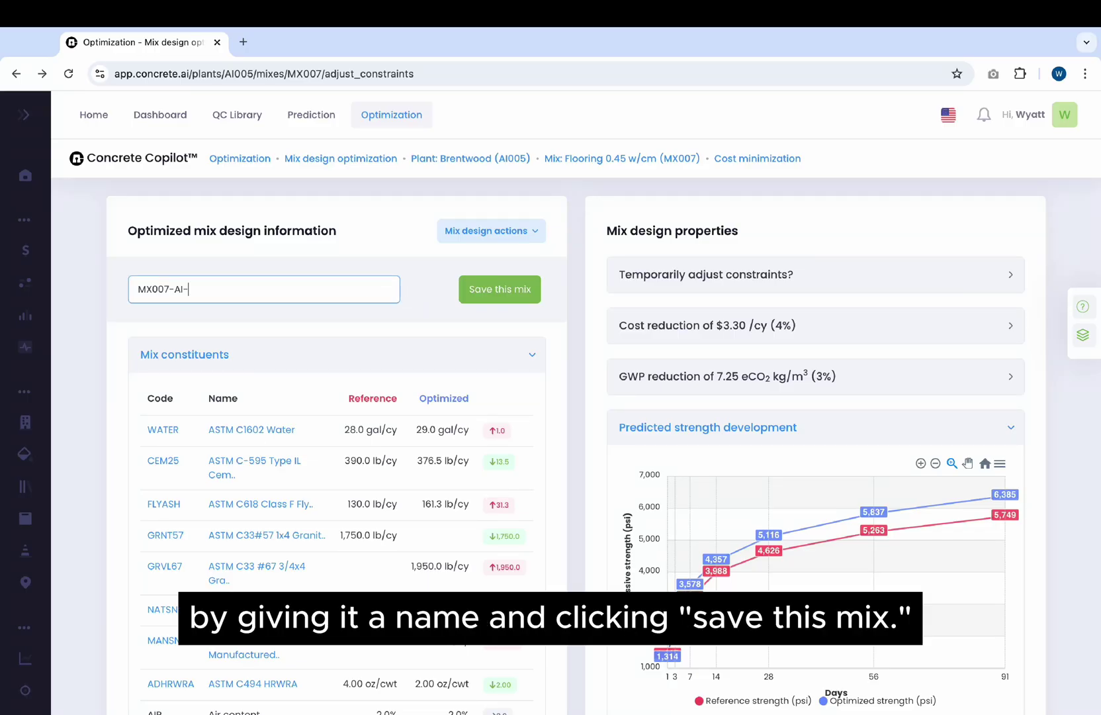
{"action": "type", "text": "-2"}
{"action": "left_click", "coordinate": [493, 297]}
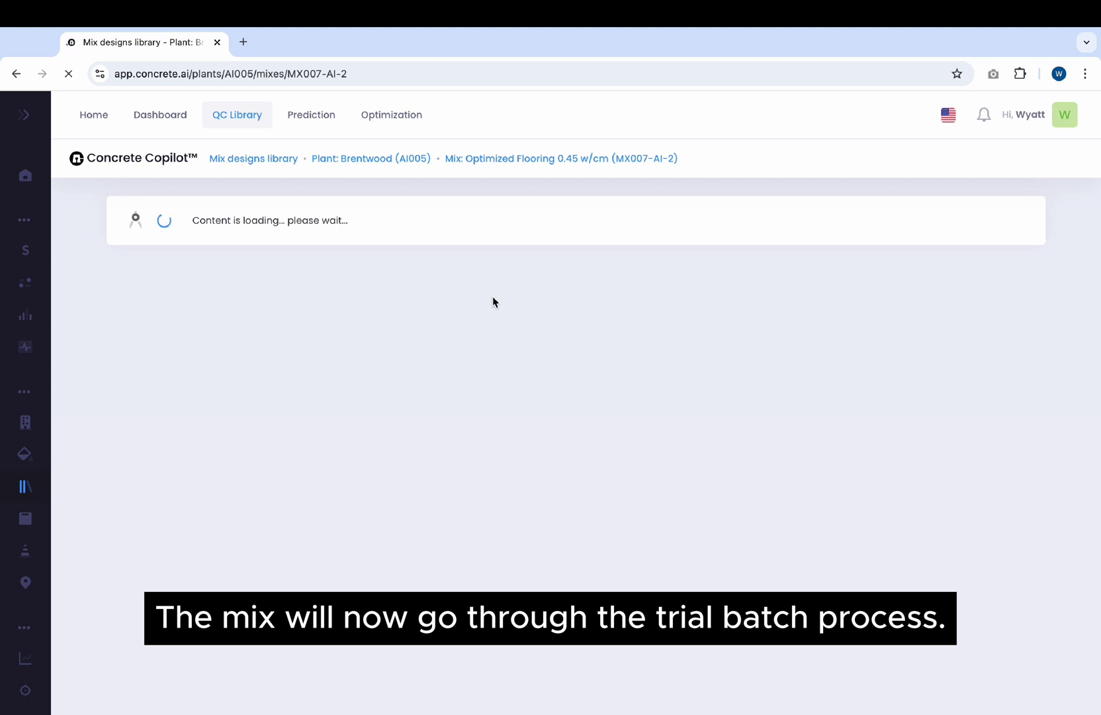
Add MX007 to the trial-batch queue.
{"action": "scroll", "coordinate": [493, 302], "scroll_direction": "down", "scroll_amount": 3}
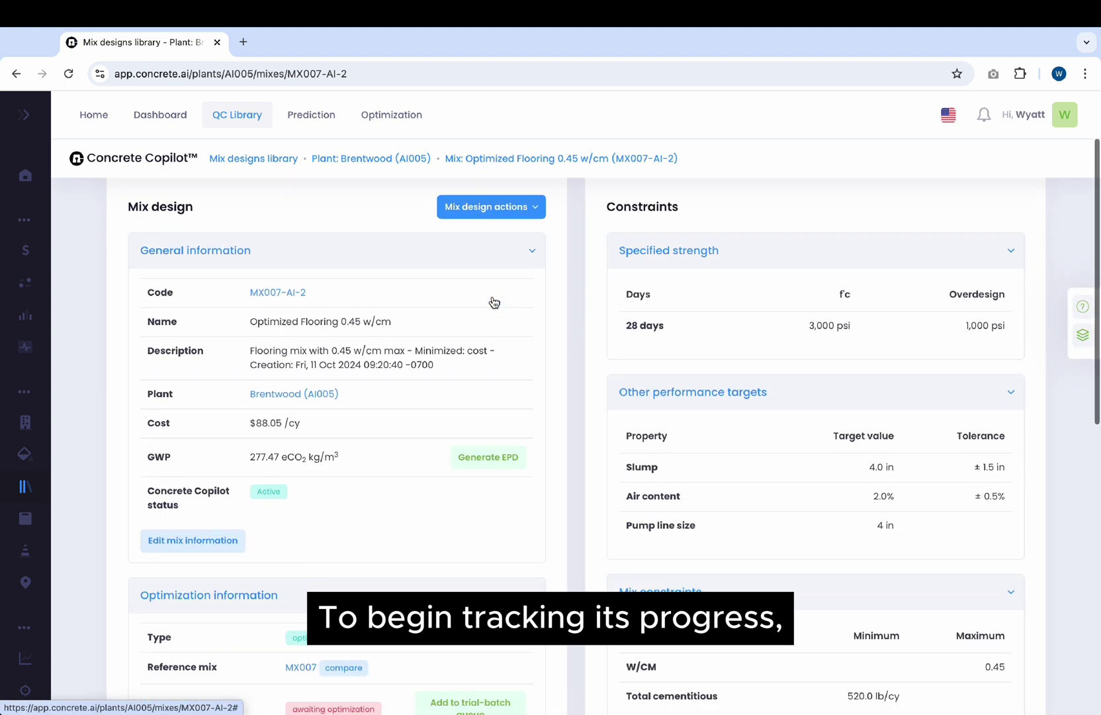
{"action": "scroll", "coordinate": [494, 302], "scroll_direction": "down", "scroll_amount": 5}
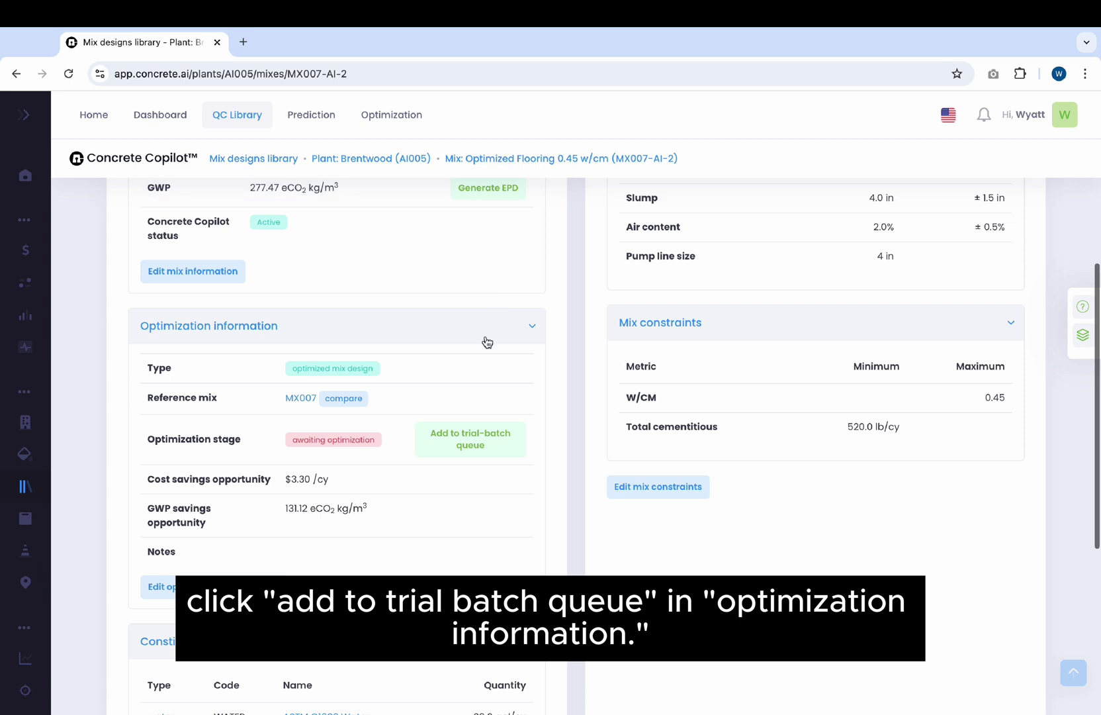
{"action": "left_click", "coordinate": [471, 448]}
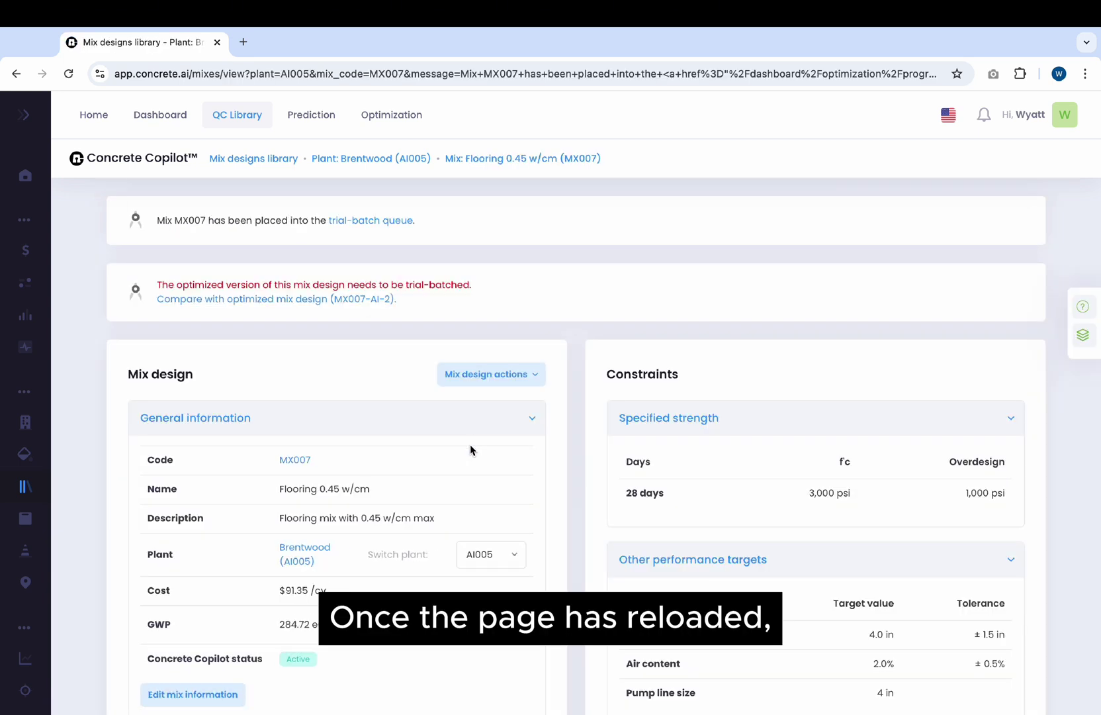
Go to the optimization action items board and locate the AI005 MX007 card under Awaiting trial batch.
{"action": "left_click", "coordinate": [392, 221]}
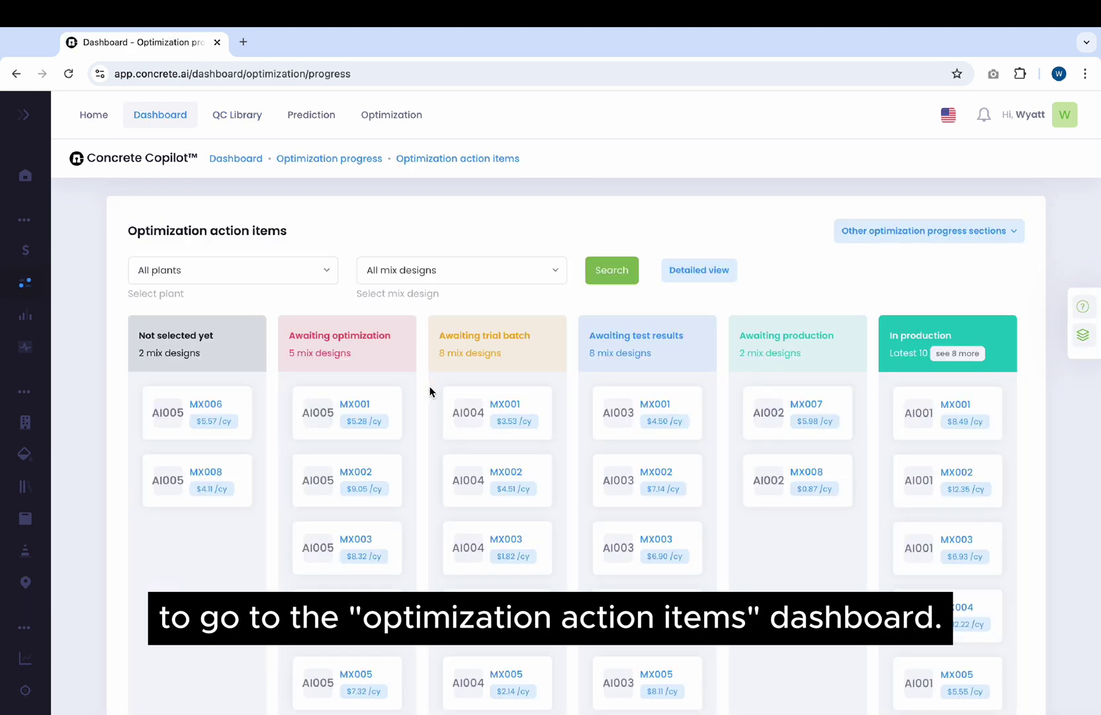
{"action": "scroll", "coordinate": [436, 453], "scroll_direction": "down", "scroll_amount": 5}
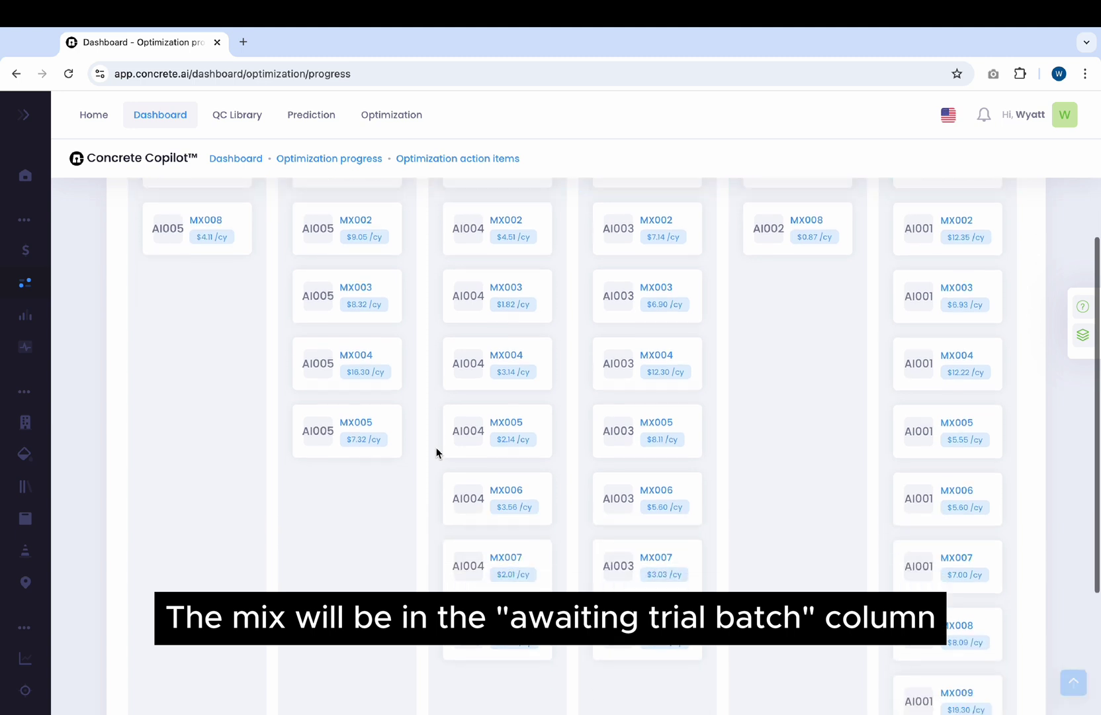
{"action": "scroll", "coordinate": [436, 453], "scroll_direction": "down", "scroll_amount": 2}
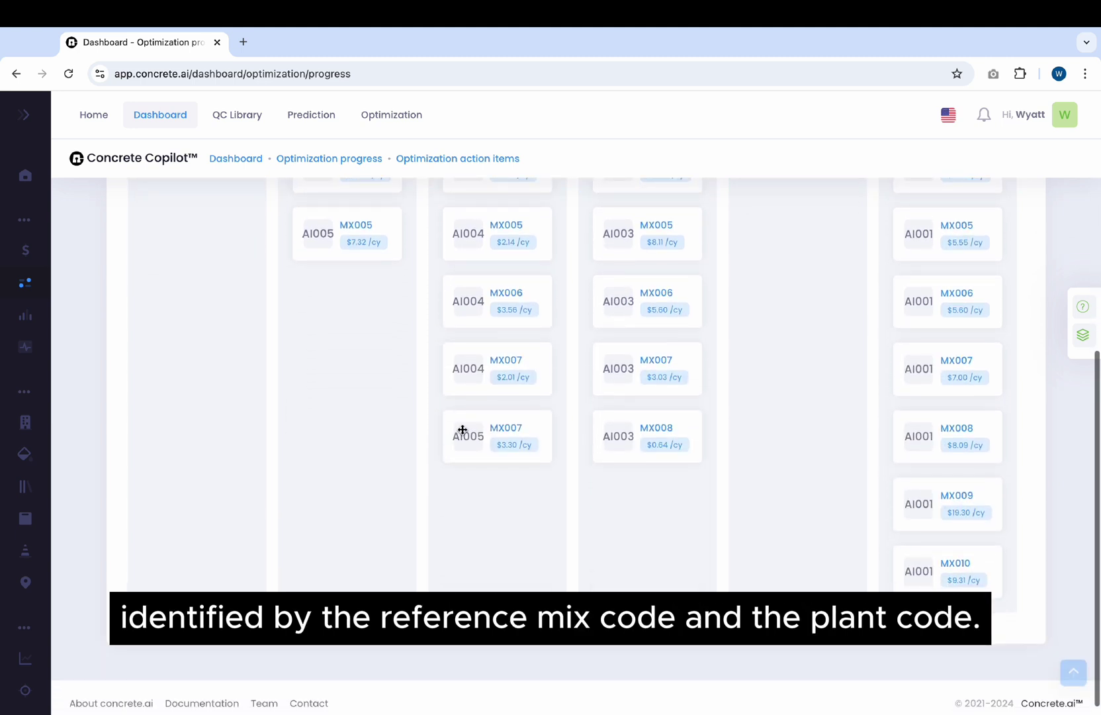
{"action": "mouse_move", "coordinate": [494, 433]}
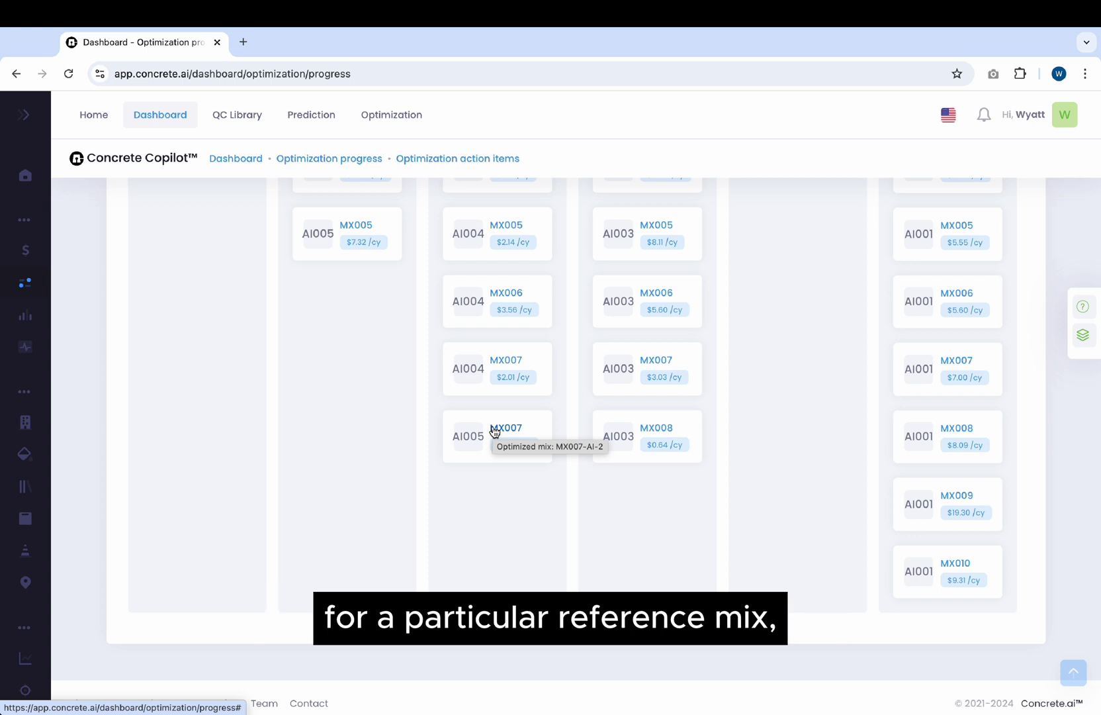
Set MX007's optimized mix to MX007-AI, update savings to 2.73 cost and -7.52 GWP, and save.
{"action": "left_click", "coordinate": [494, 432]}
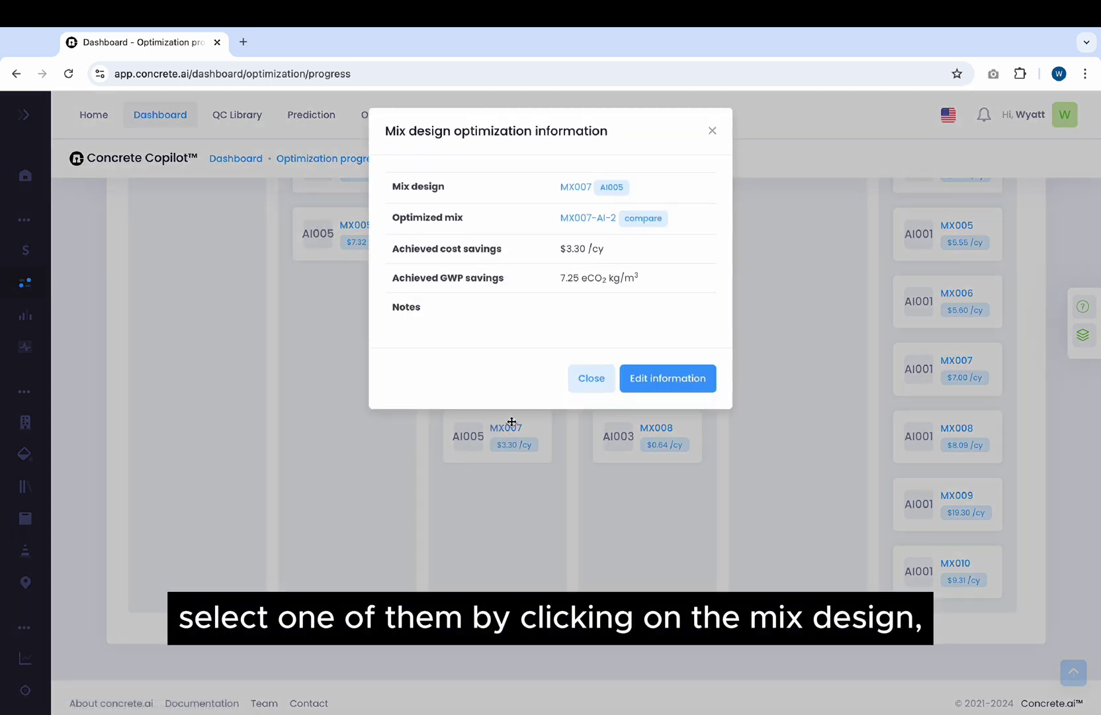
{"action": "left_click", "coordinate": [635, 381]}
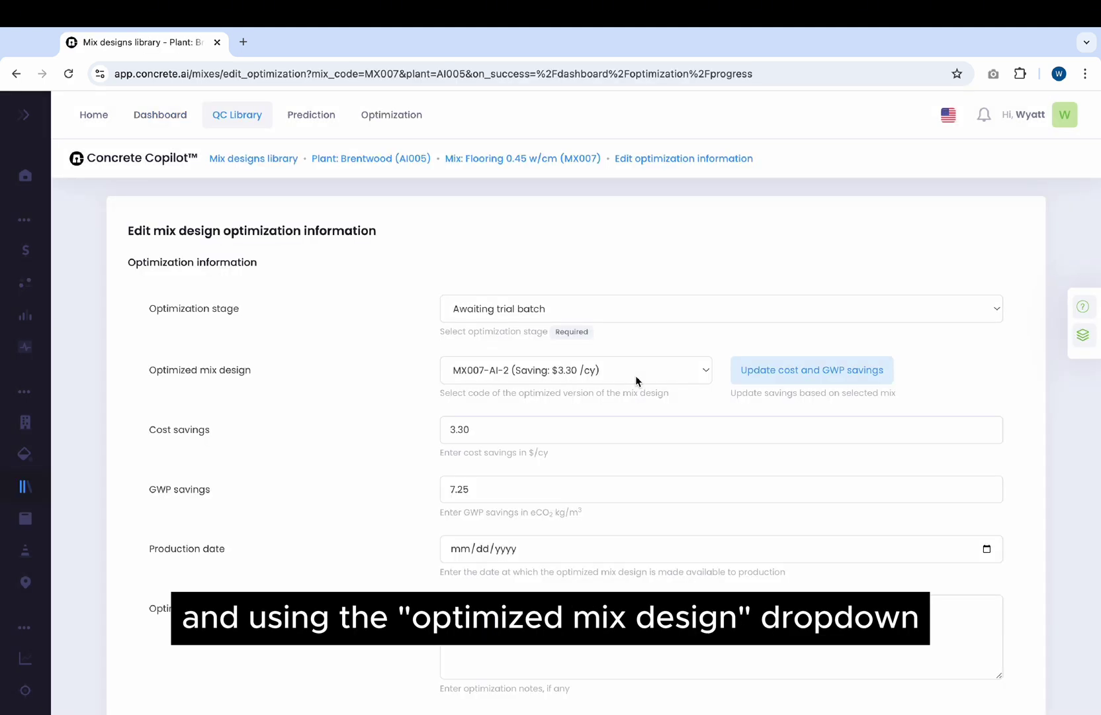
{"action": "left_click", "coordinate": [642, 376]}
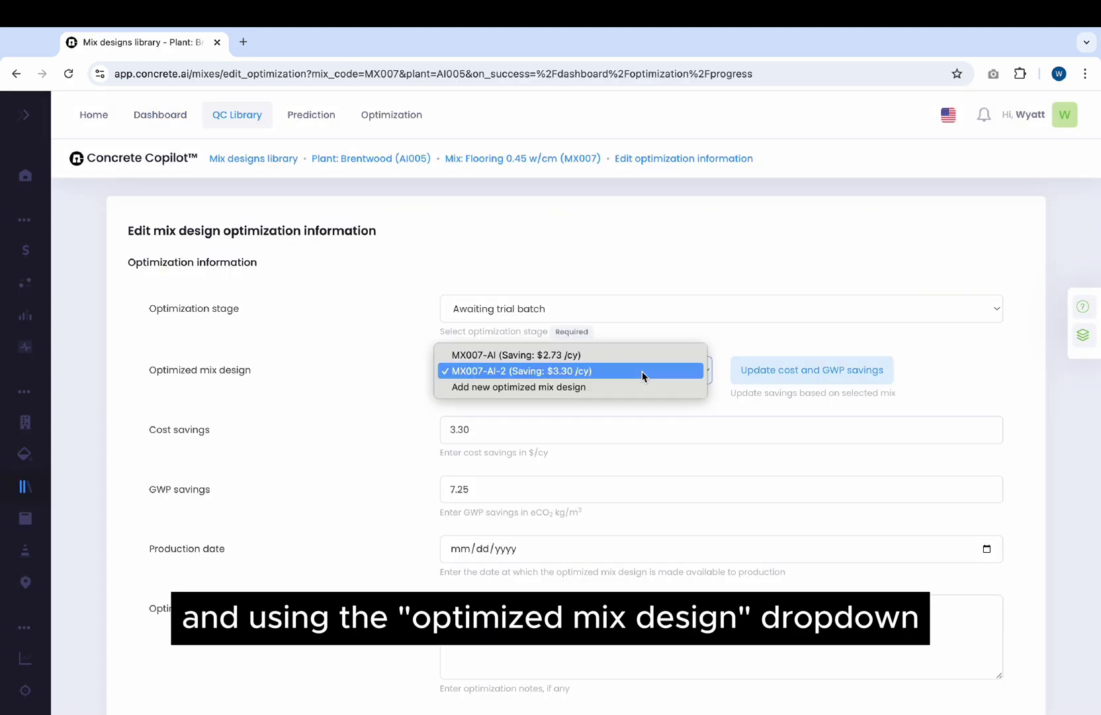
{"action": "left_click", "coordinate": [645, 358]}
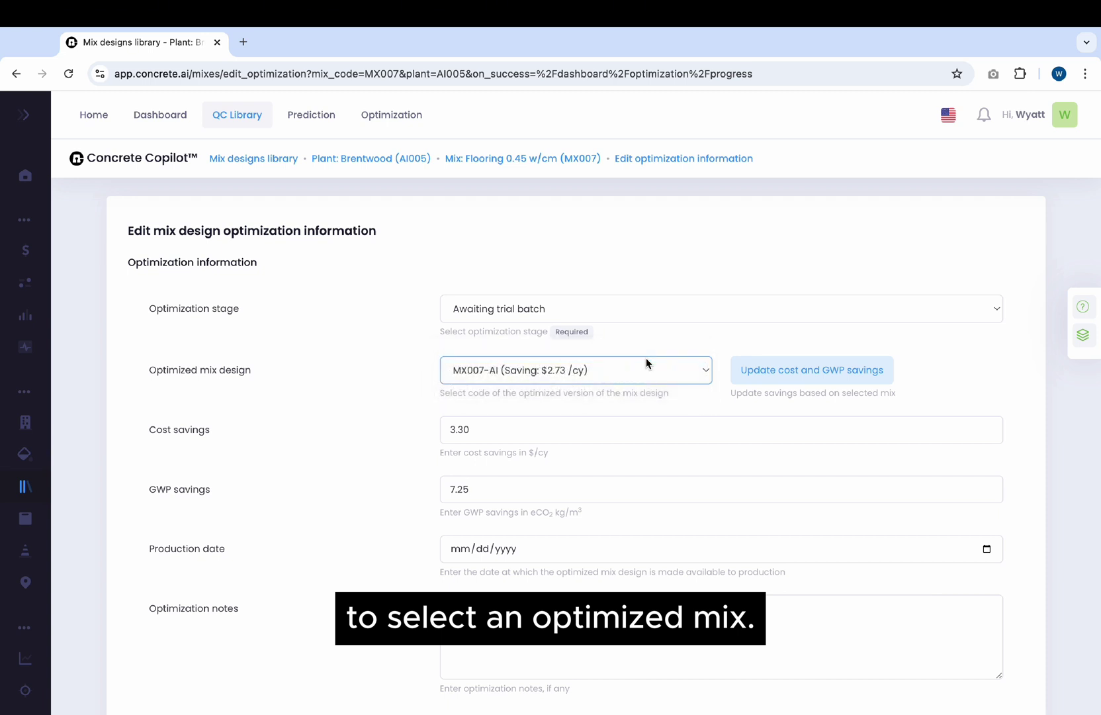
{"action": "left_click", "coordinate": [758, 375]}
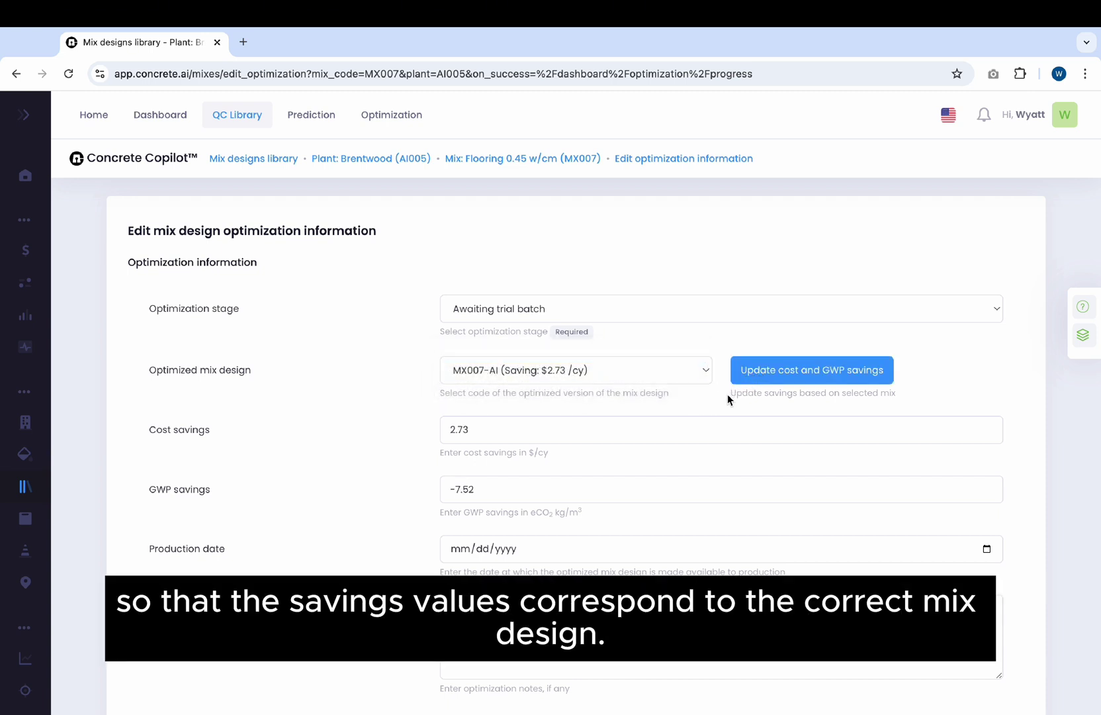
{"action": "scroll", "coordinate": [727, 395], "scroll_direction": "down", "scroll_amount": 2}
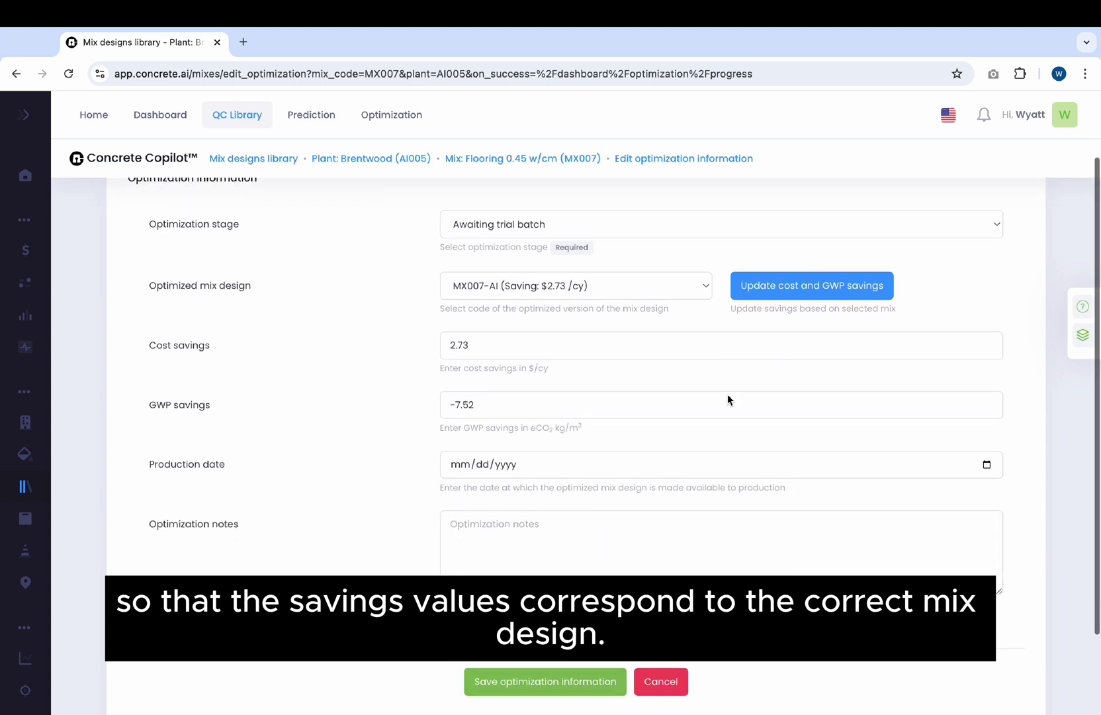
{"action": "left_click", "coordinate": [570, 684]}
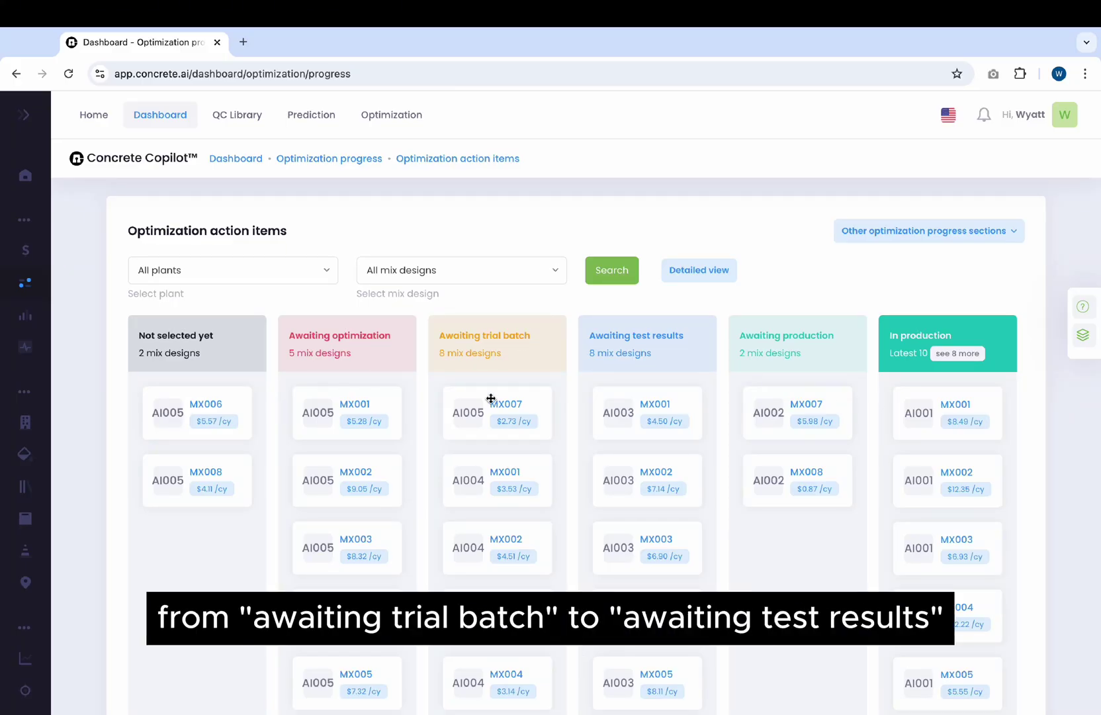
Drag the AI005 MX007 card ($2.73/cy) into the Awaiting test results column.
{"action": "left_click_drag", "start_coordinate": [490, 400], "coordinate": [629, 398]}
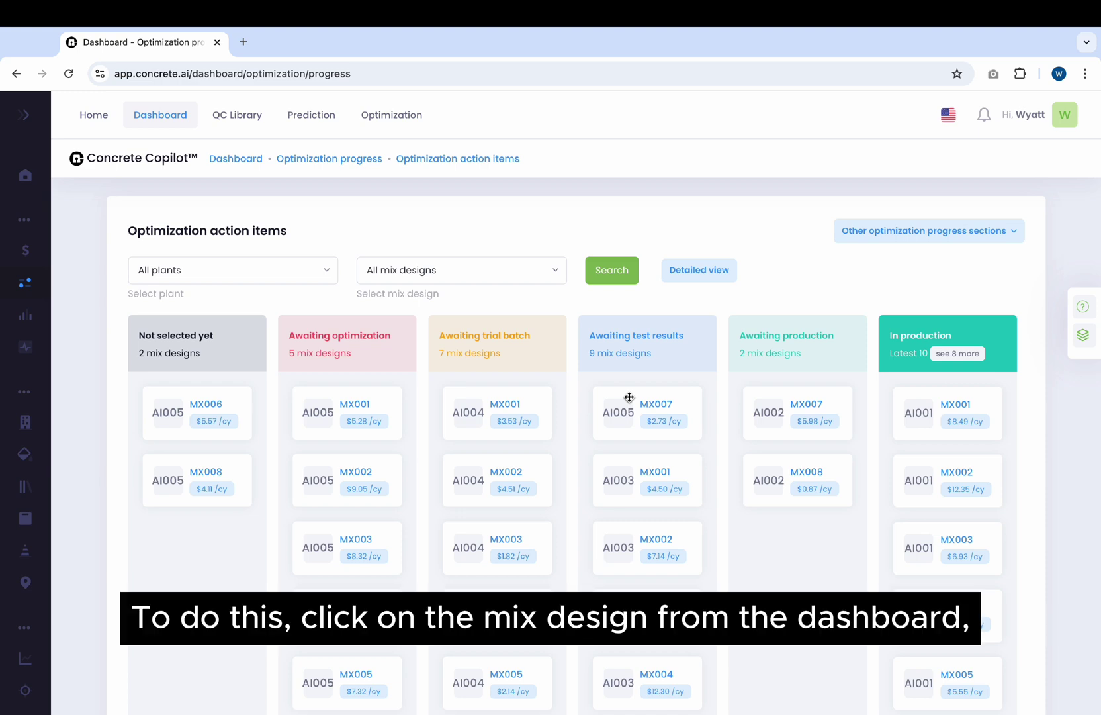
Enter 'abc' as MX007's optimization note and save the optimization information.
{"action": "left_click", "coordinate": [629, 397]}
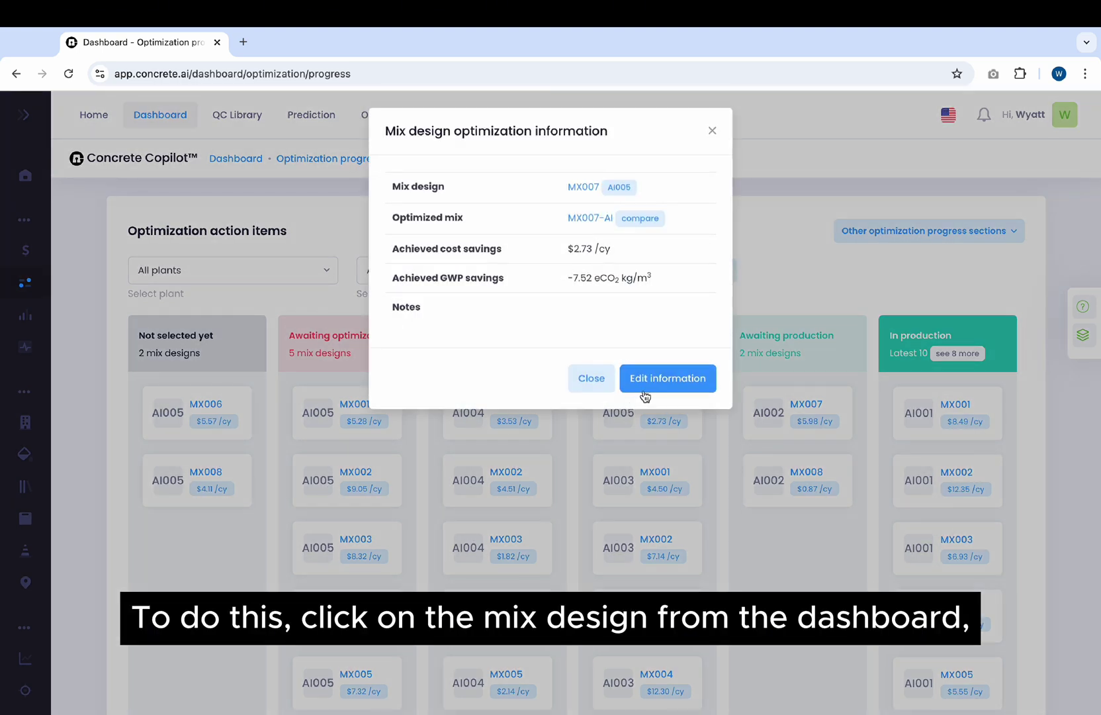
{"action": "left_click", "coordinate": [653, 386]}
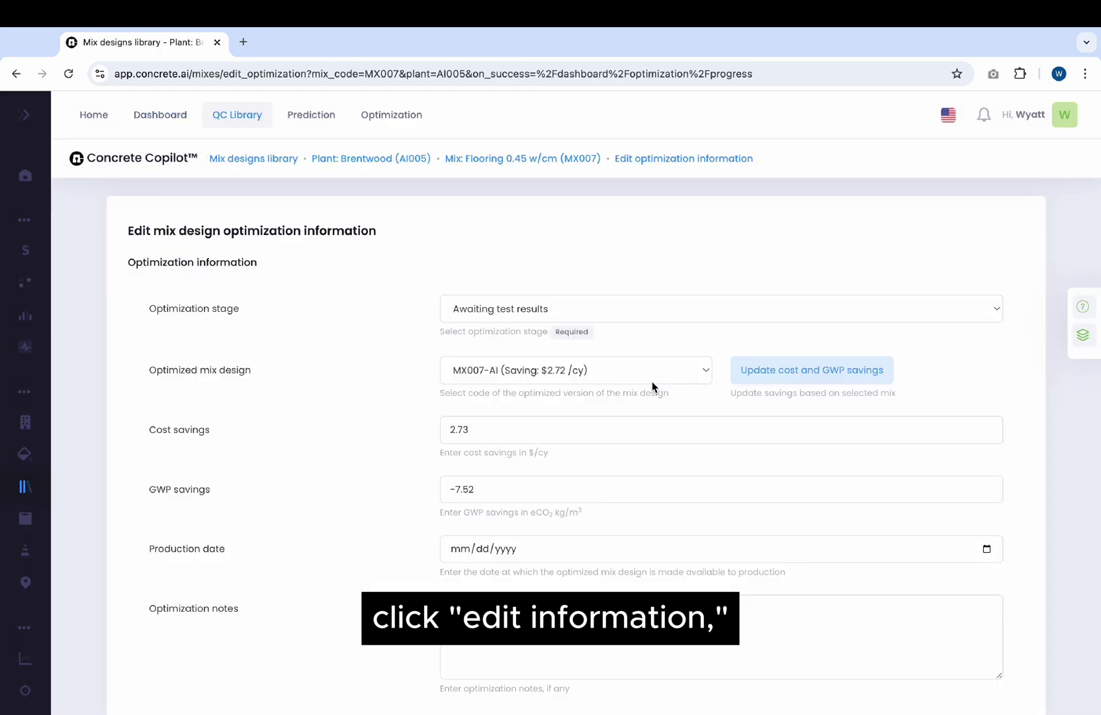
{"action": "scroll", "coordinate": [628, 406], "scroll_direction": "down", "scroll_amount": 2}
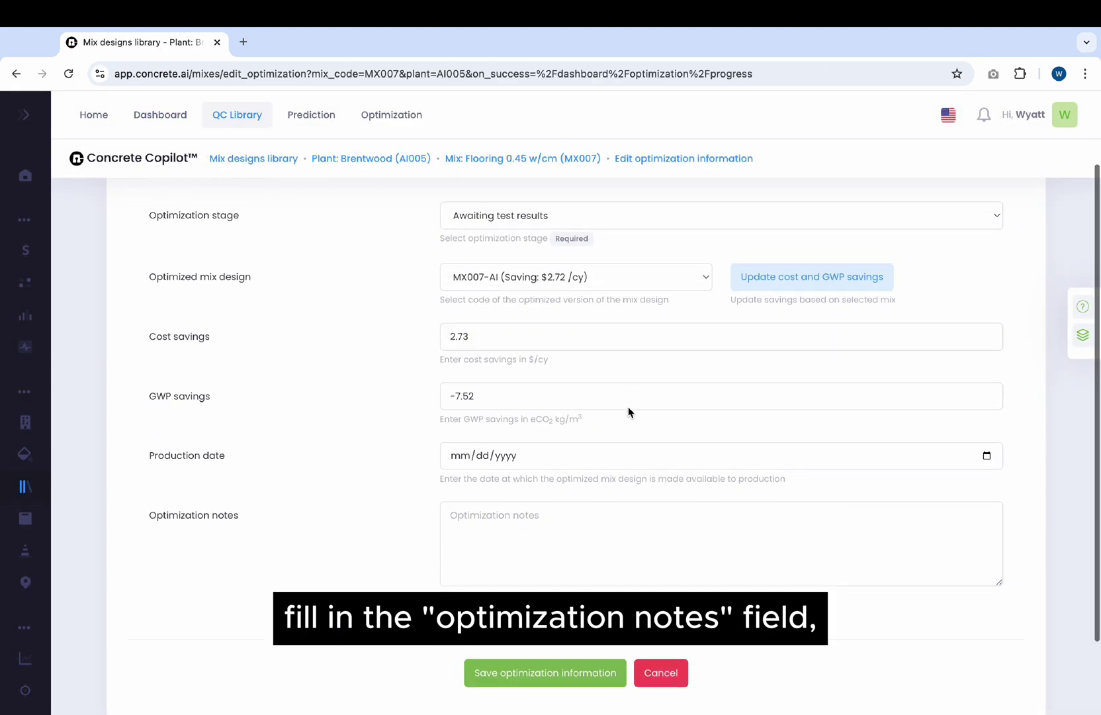
{"action": "left_click", "coordinate": [565, 512]}
{"action": "type", "text": "abc"}
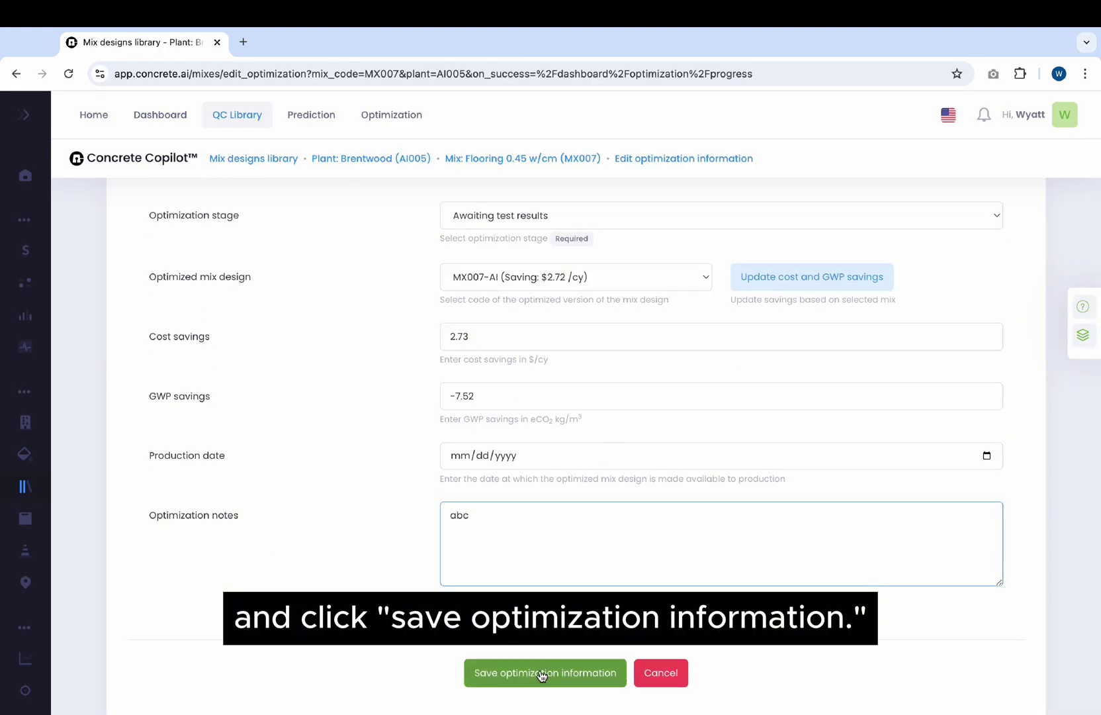
{"action": "left_click", "coordinate": [542, 673]}
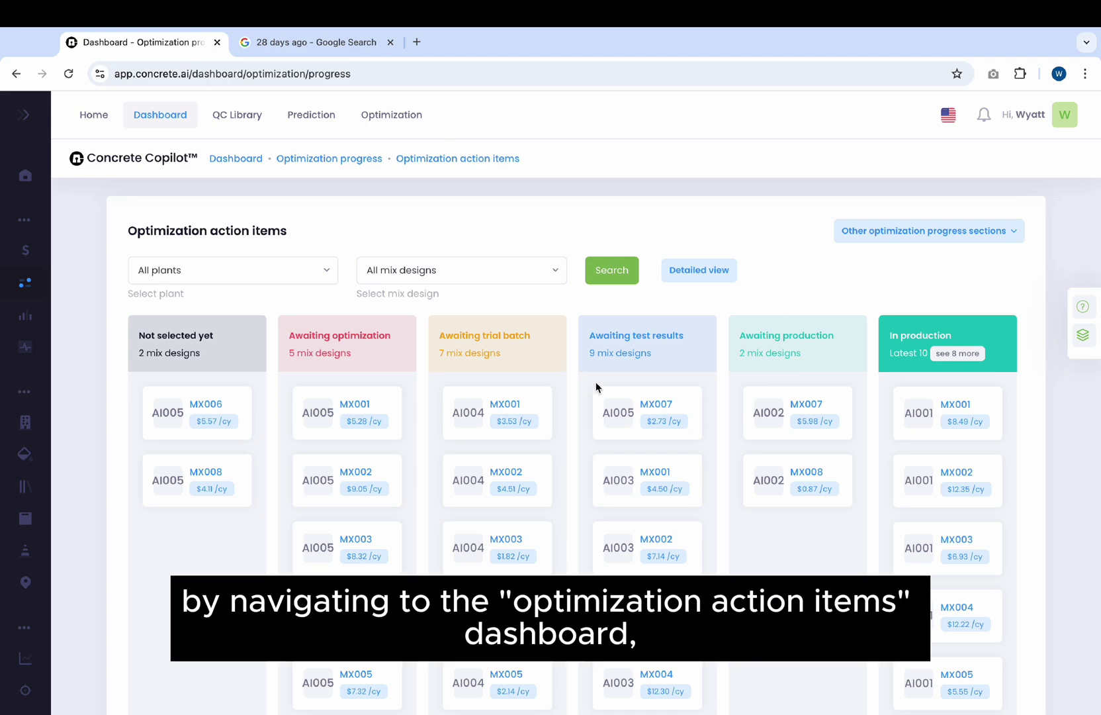
Check MX007's trial-batch notes, then drag its AI005 card into Awaiting production.
{"action": "left_click", "coordinate": [639, 402]}
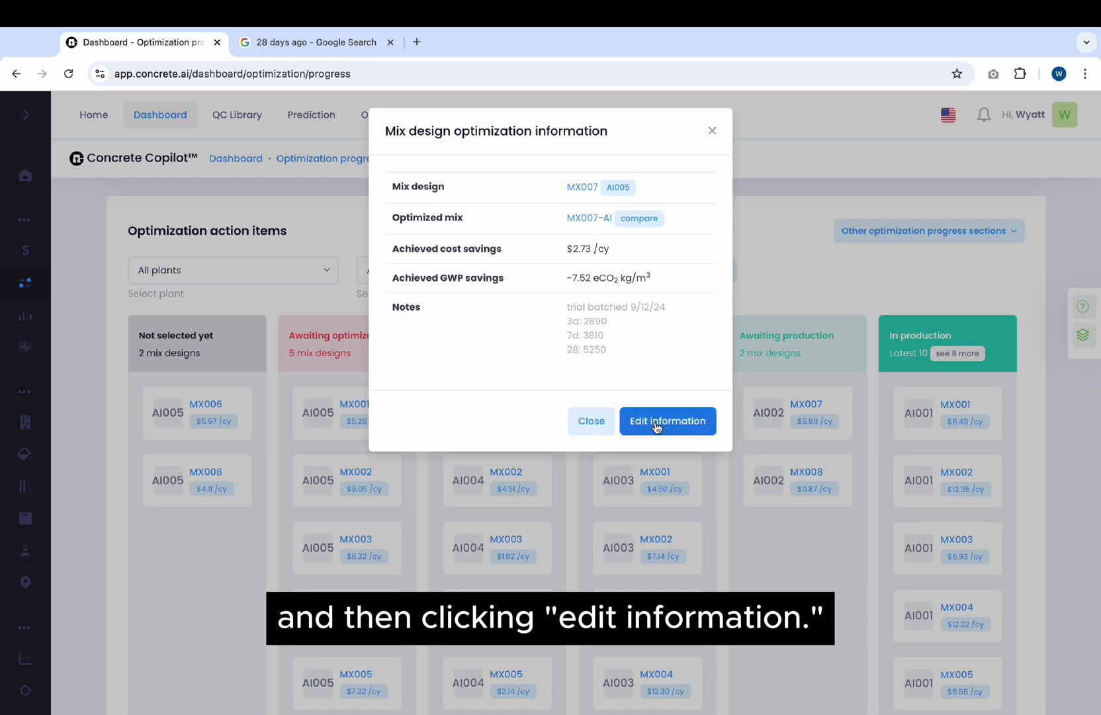
{"action": "left_click", "coordinate": [704, 481]}
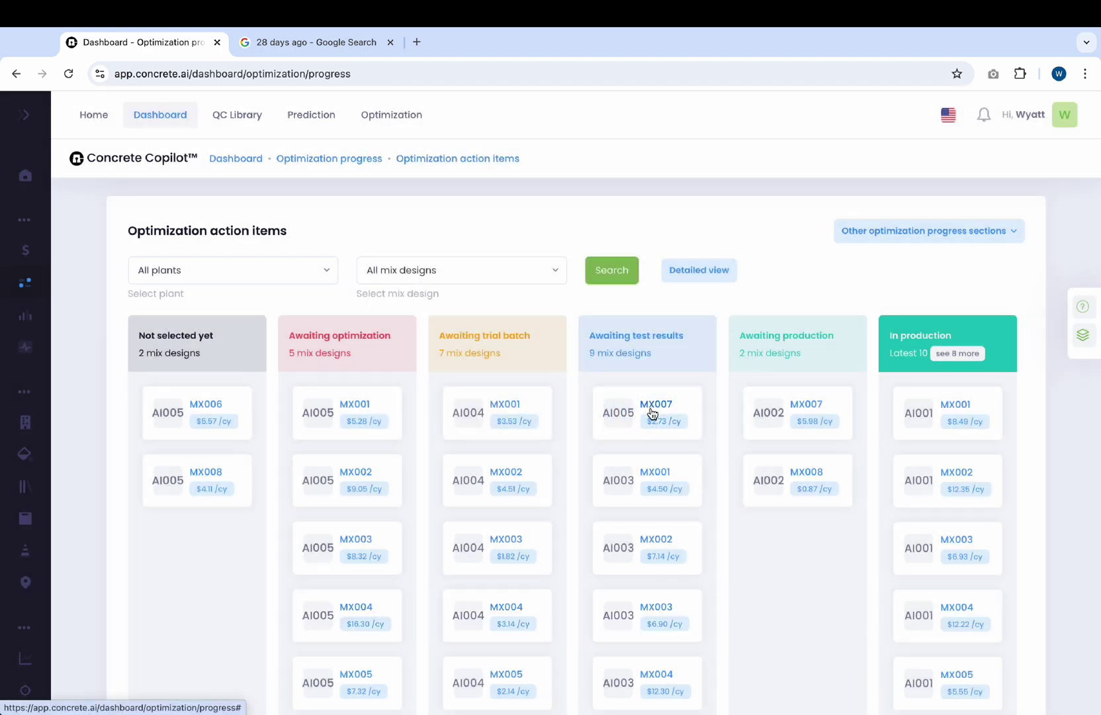
{"action": "left_click_drag", "start_coordinate": [652, 413], "coordinate": [784, 403]}
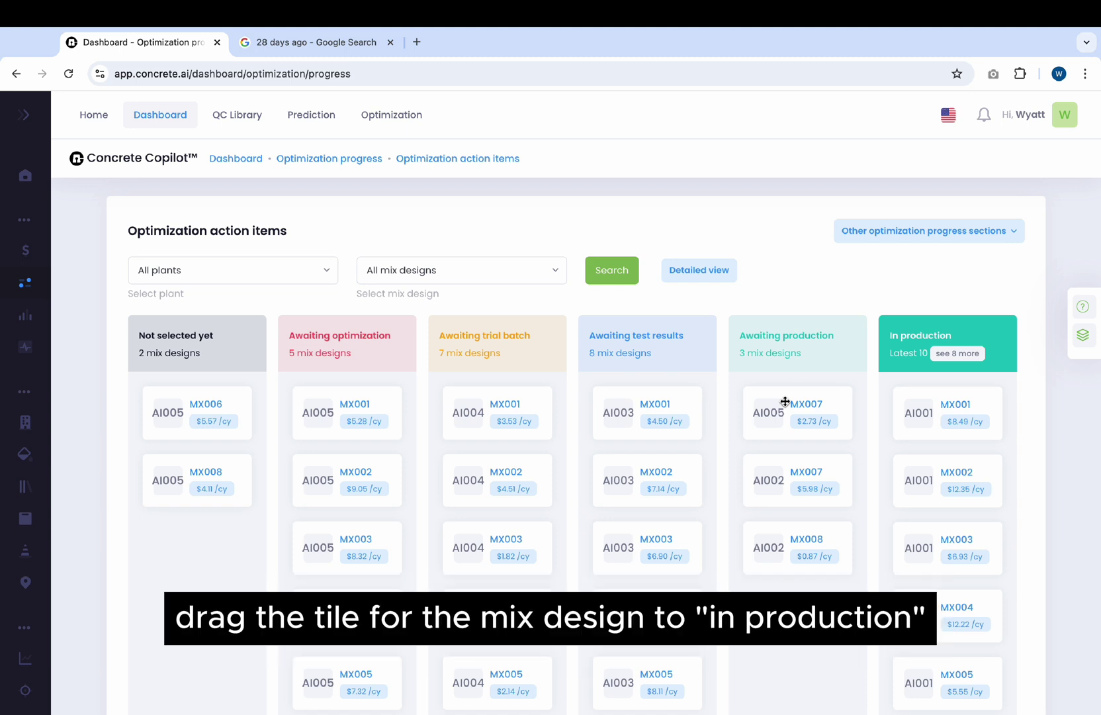
Drag the AI005 MX007 card ($2.73/cy) into the In production column.
{"action": "left_click_drag", "start_coordinate": [785, 401], "coordinate": [917, 430]}
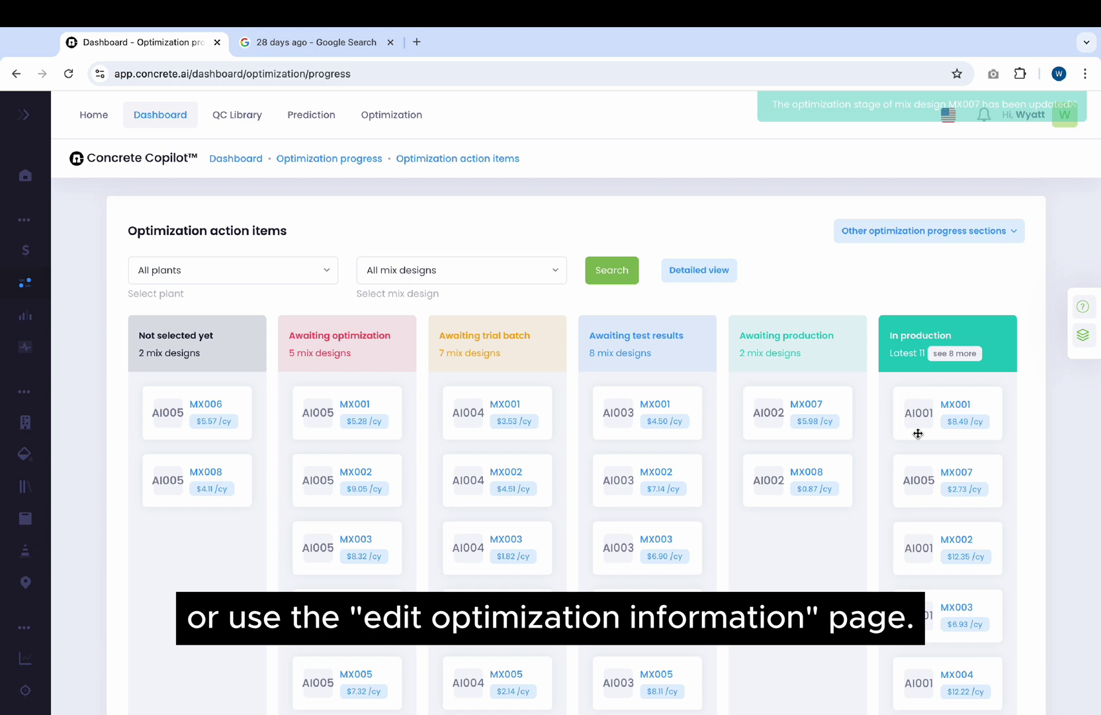